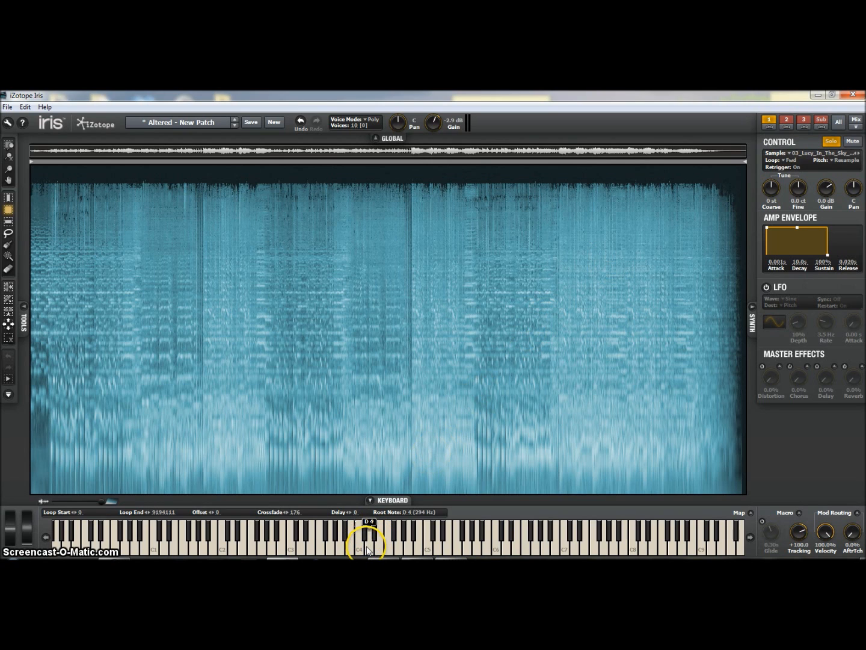
Overlay the waveform on the spectrogram and select the loud section about a quarter of the way through, across the full frequency range
drag(99, 501, 86, 502)
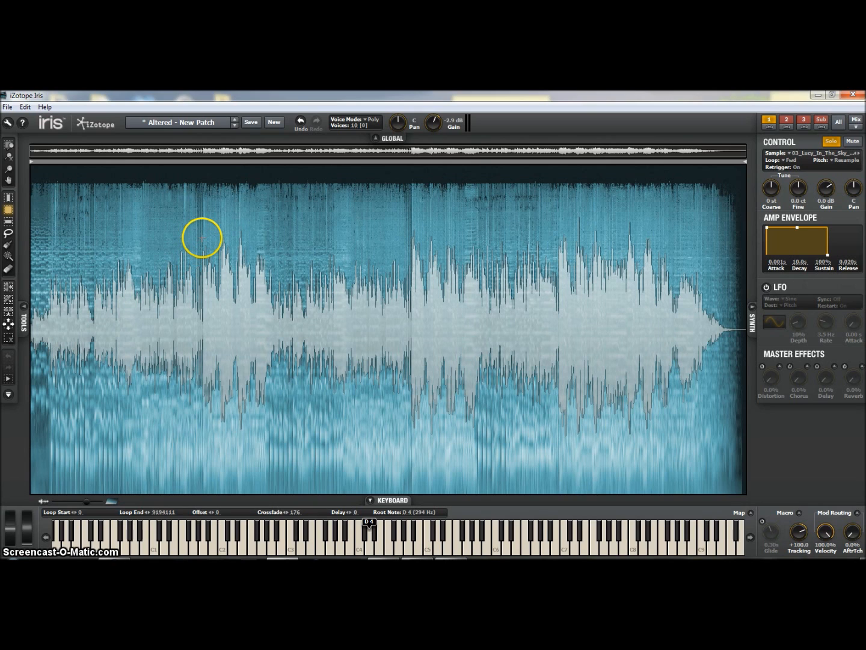
drag(203, 241, 254, 384)
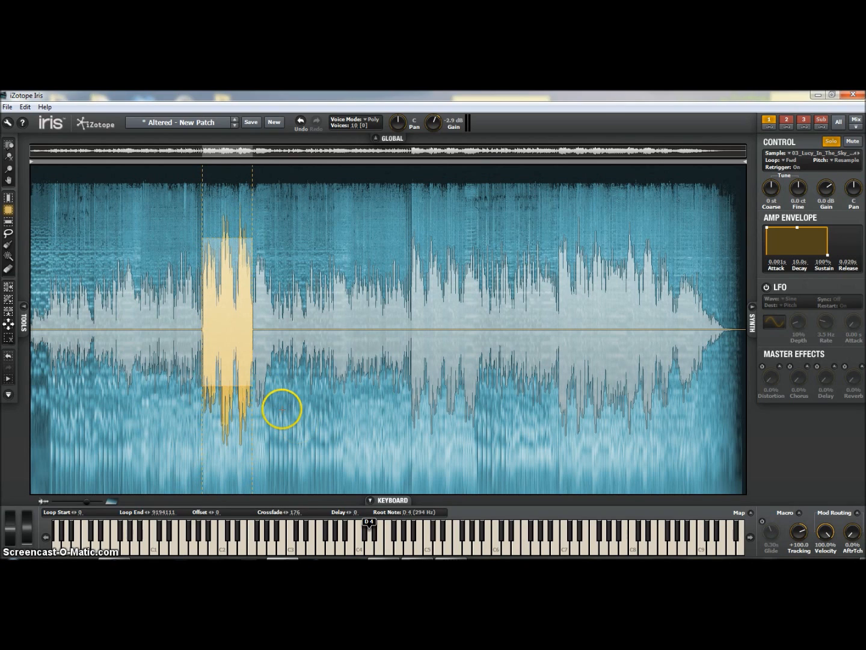
drag(233, 236, 233, 185)
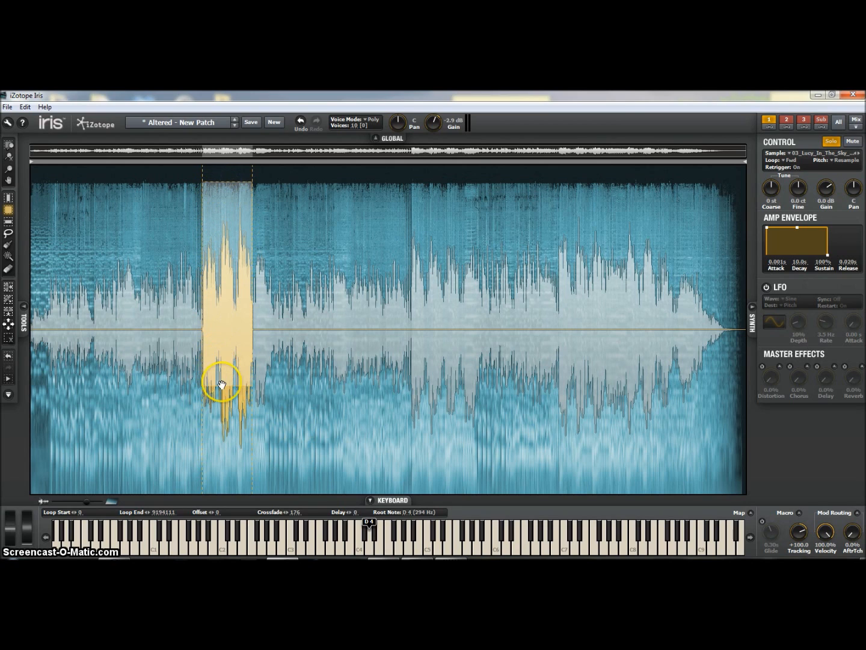
drag(222, 383, 226, 497)
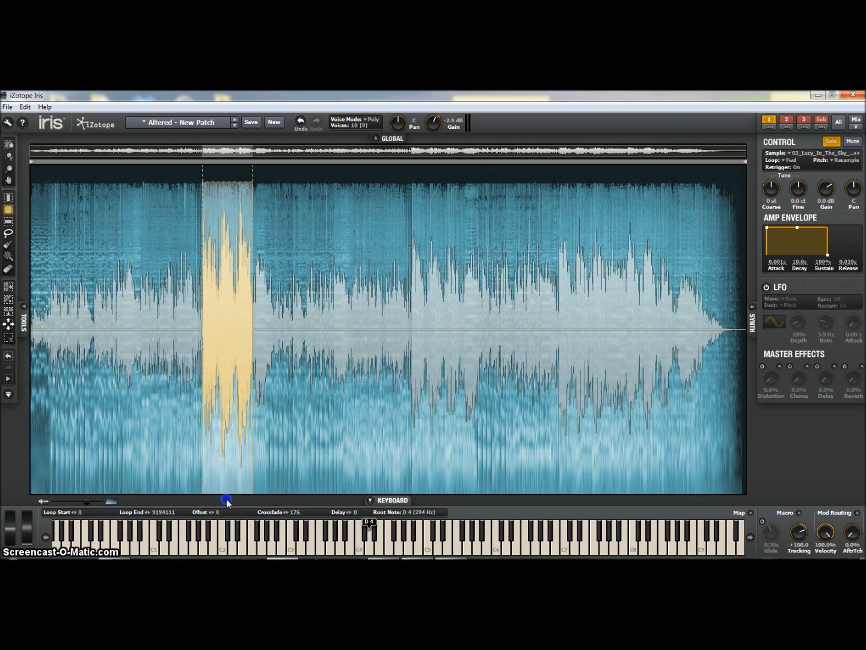
Set the sample's root note to C7 and audition the selection at C7 and from C5 upward
click(368, 543)
drag(368, 523, 563, 523)
click(566, 550)
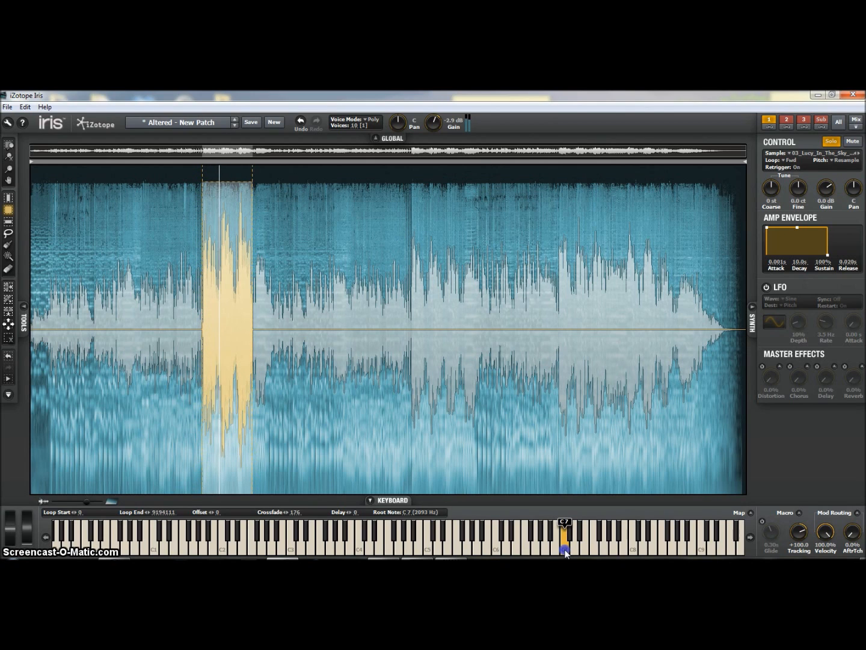
drag(566, 552, 563, 531)
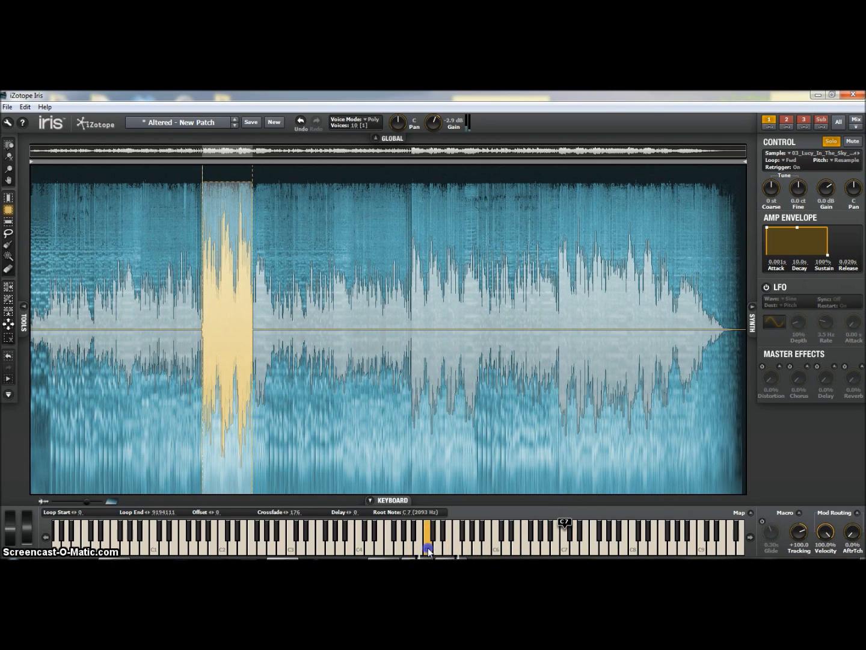
drag(427, 547, 463, 544)
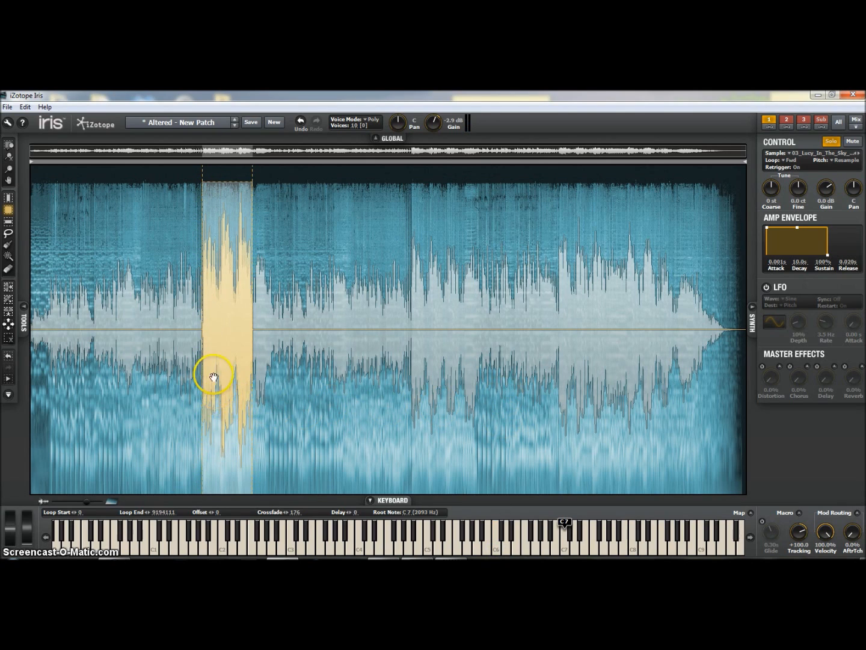
Erase a wide mid-frequency band across the selected section with an enlarged Eraser, leaving the high and low frequencies selected
click(8, 268)
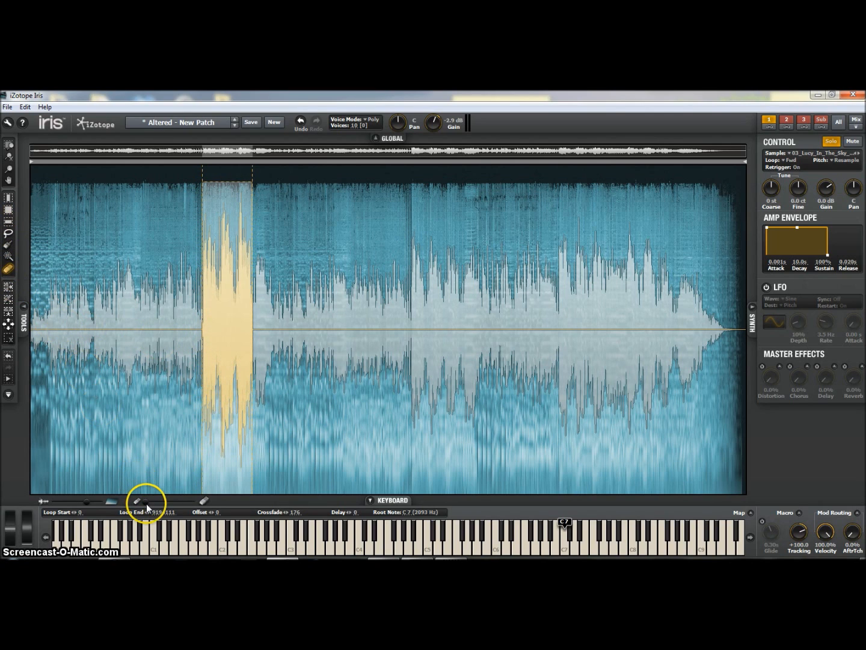
drag(148, 507, 168, 507)
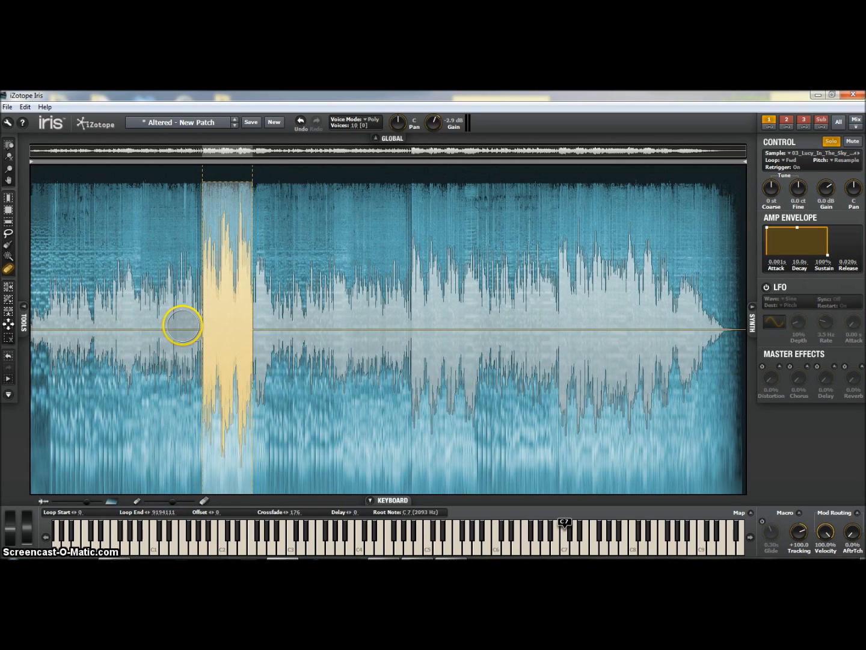
drag(200, 326, 255, 324)
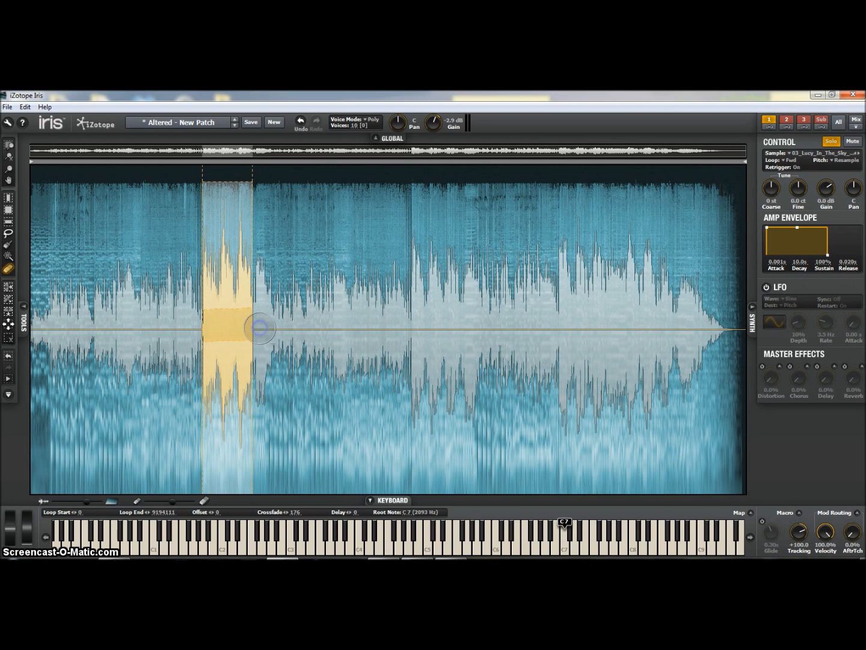
drag(88, 503, 111, 501)
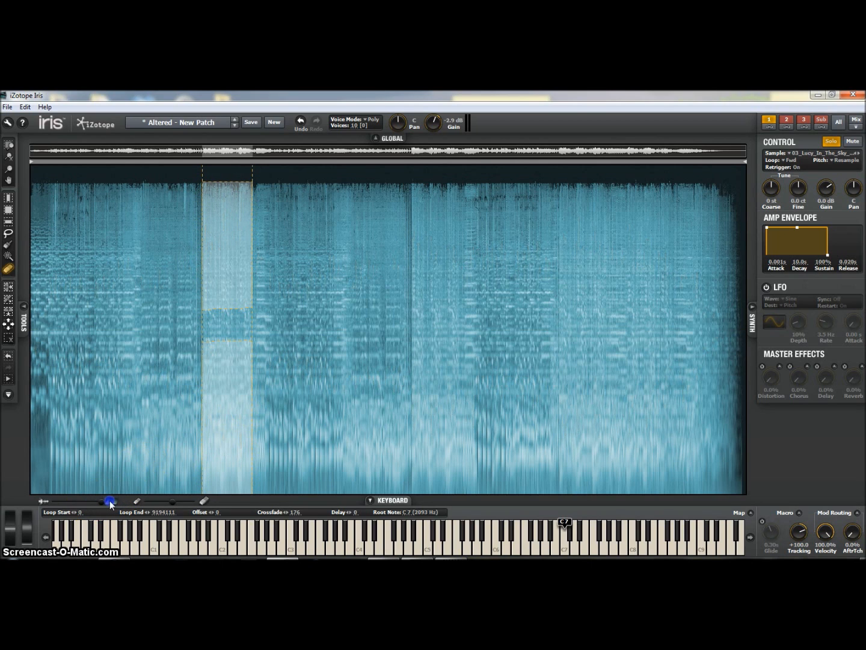
mouse_move(192, 345)
mouse_down()
mouse_move(266, 345)
mouse_move(273, 363)
mouse_move(212, 367)
mouse_move(208, 361)
mouse_up()
mouse_move(181, 300)
mouse_down()
mouse_move(261, 304)
mouse_move(267, 295)
mouse_move(202, 301)
mouse_move(201, 295)
mouse_move(256, 299)
mouse_up()
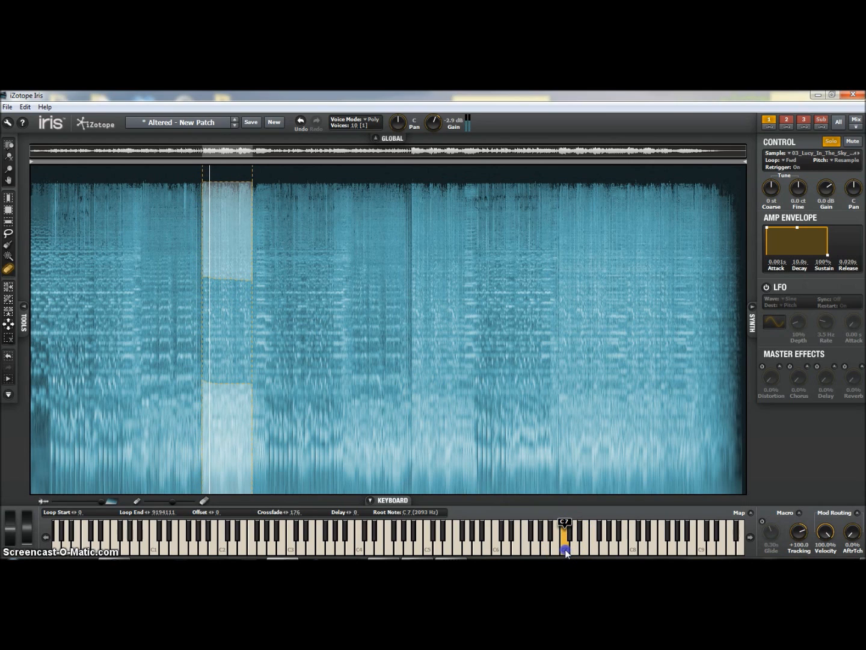
Set the global gain to -1.0 dB and Retrigger to Off, auditioning the erased selection with keys around C6
click(494, 550)
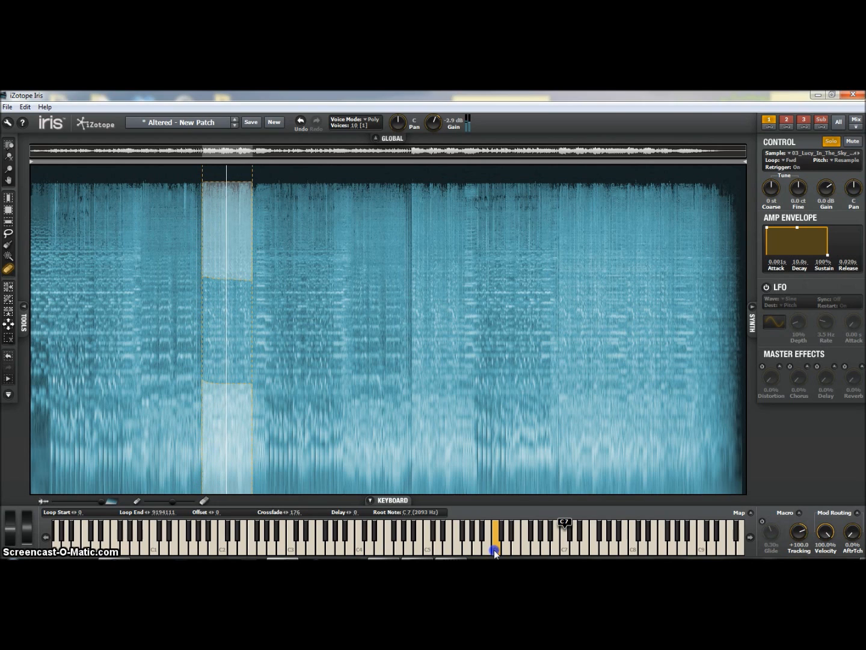
drag(435, 124, 436, 126)
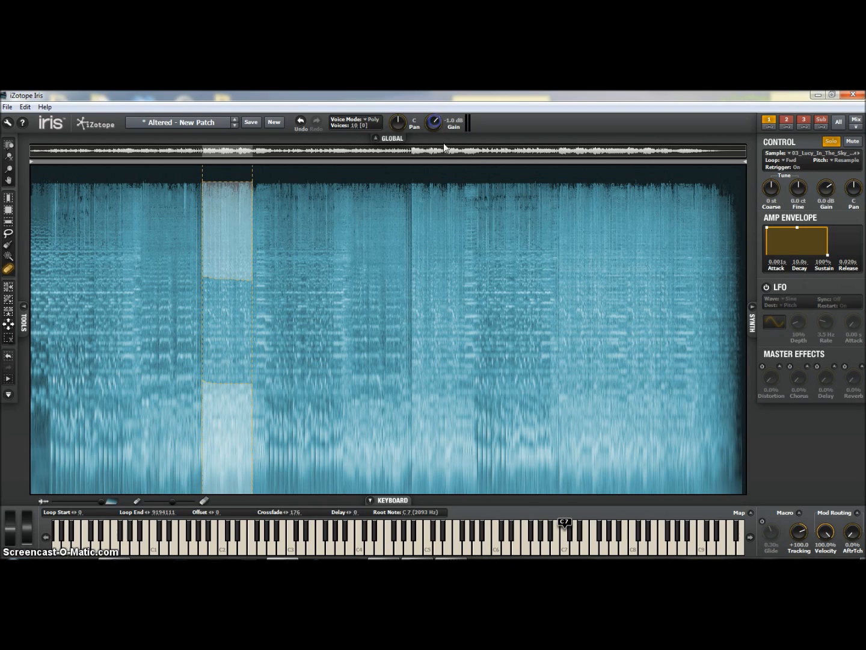
click(499, 547)
mouse_move(499, 547)
mouse_down()
mouse_move(511, 543)
mouse_move(503, 541)
mouse_up()
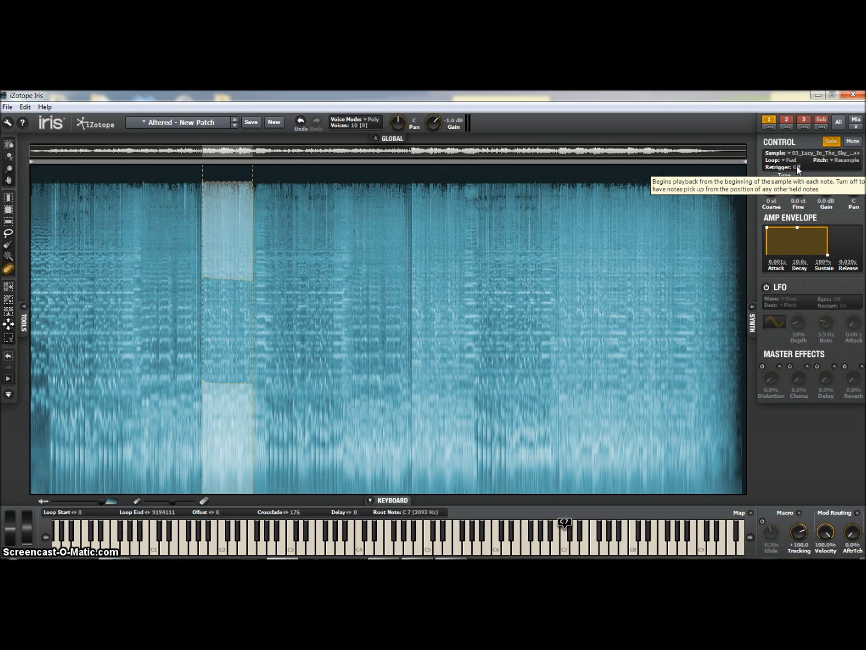
click(496, 544)
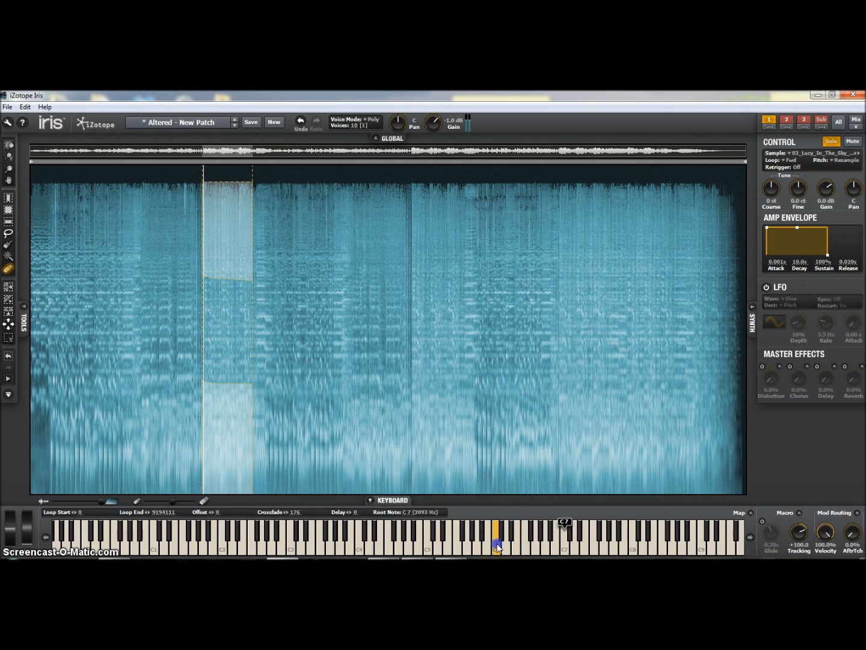
drag(501, 537, 480, 537)
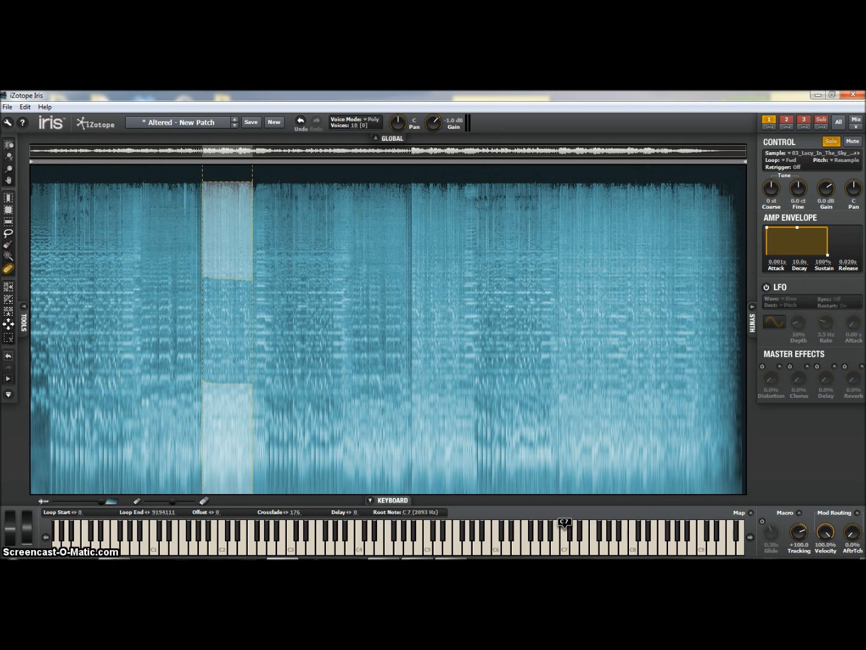
Paint scattered small Brush dots of selection throughout the erased mid-frequency band
click(8, 247)
click(213, 296)
click(225, 314)
click(227, 324)
click(237, 338)
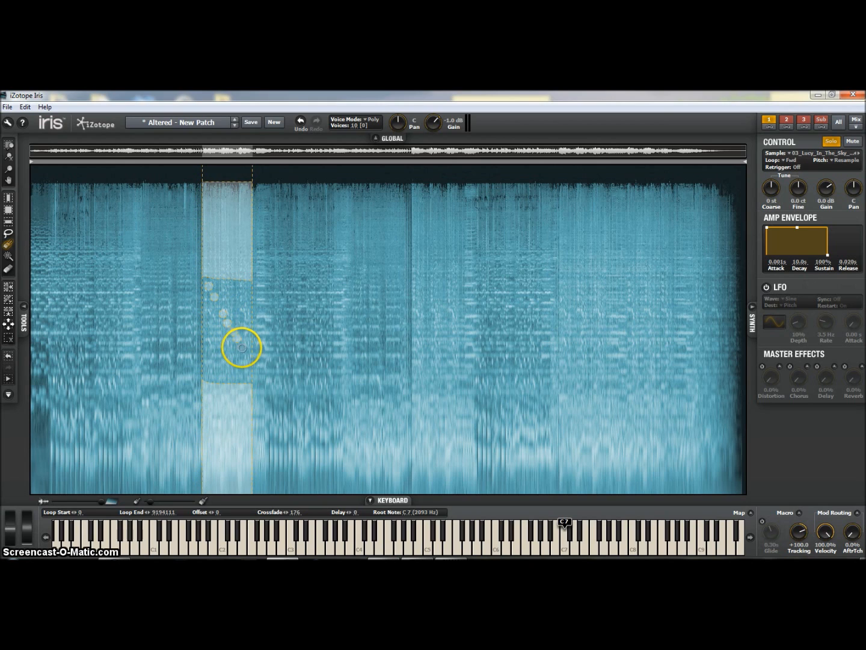
click(225, 365)
click(243, 304)
click(227, 286)
click(209, 339)
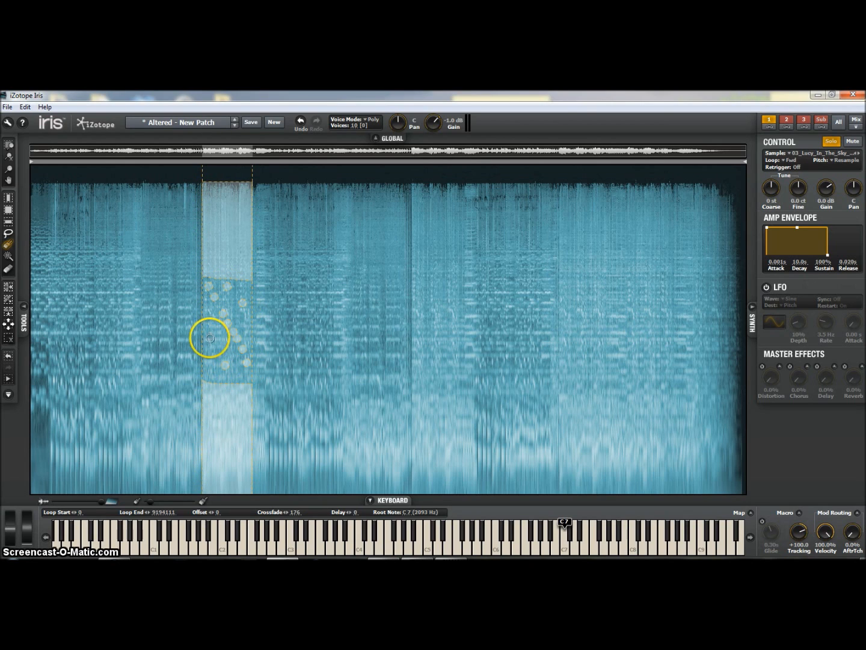
Play C6 and D6 to audition the selection with the painted dots
click(495, 549)
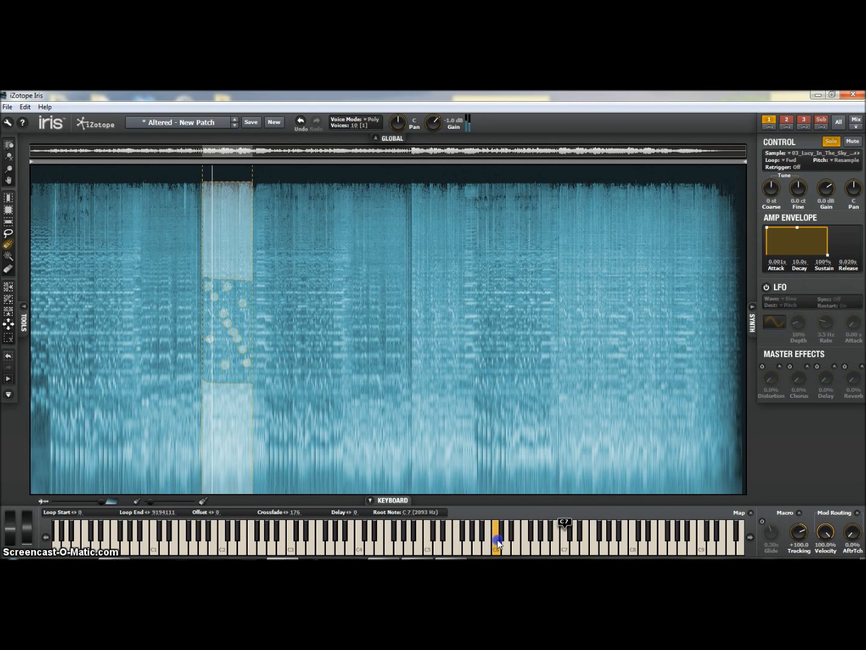
drag(498, 538, 506, 542)
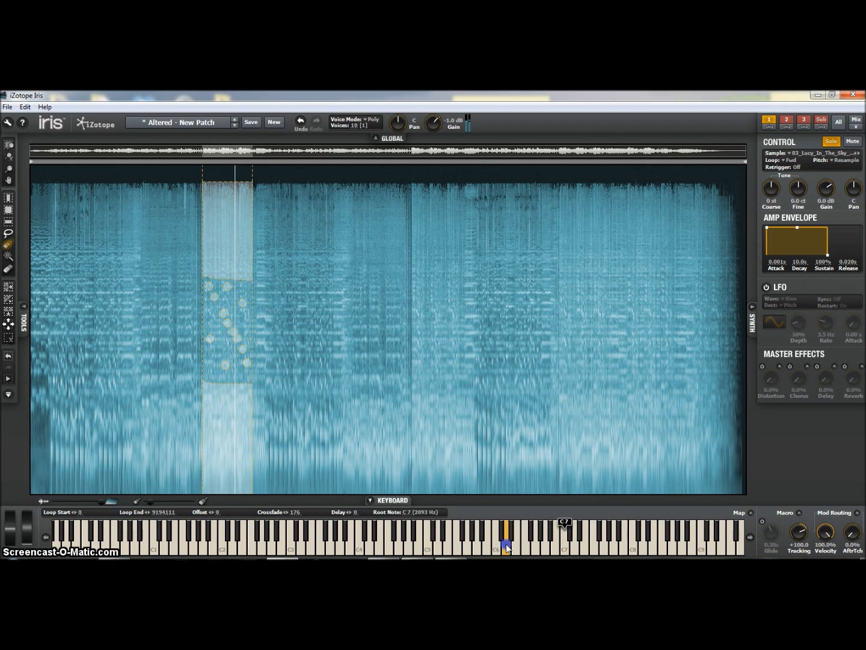
mouse_move(507, 546)
mouse_down()
mouse_move(512, 530)
mouse_move(508, 543)
mouse_up()
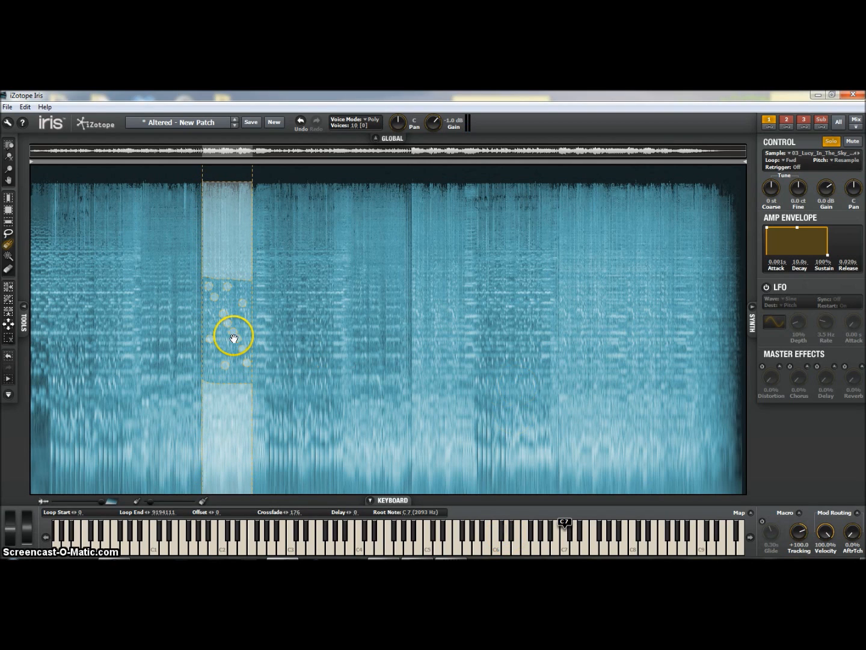
Extend the selection in time with a narrow full-frequency rectangle directly after its end, covering the next waveform peaks
click(8, 210)
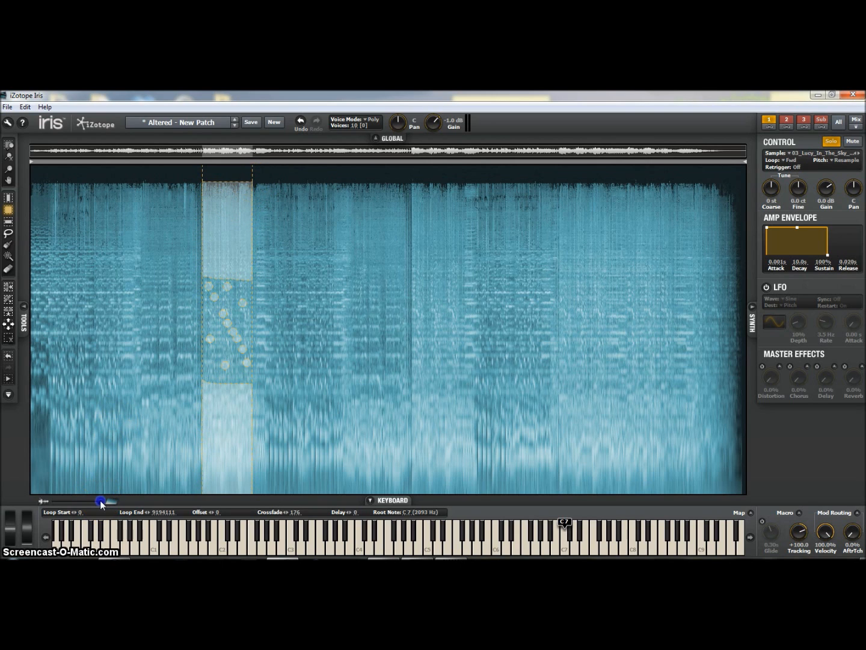
drag(101, 502, 91, 501)
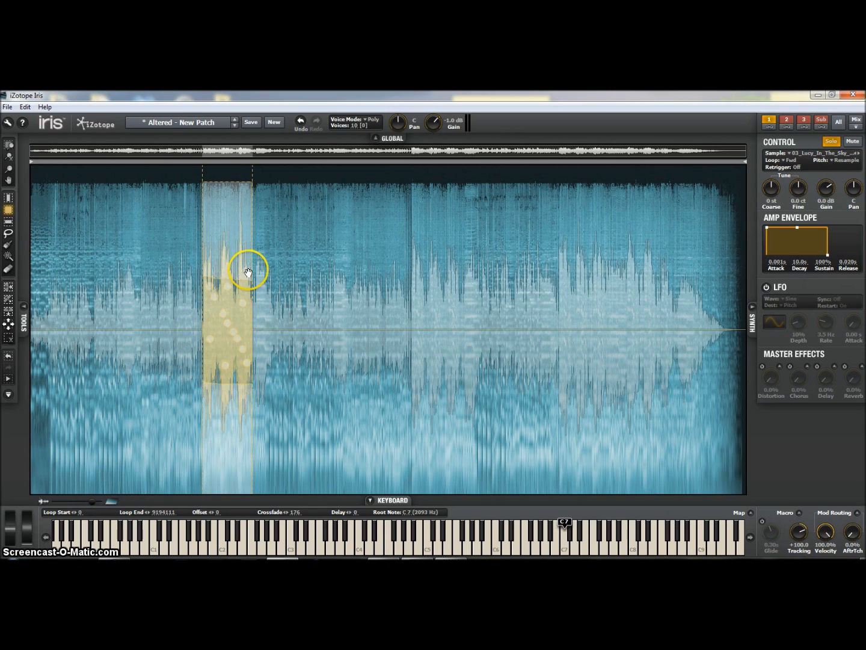
mouse_move(254, 225)
mouse_down()
mouse_move(277, 349)
mouse_move(273, 497)
mouse_up()
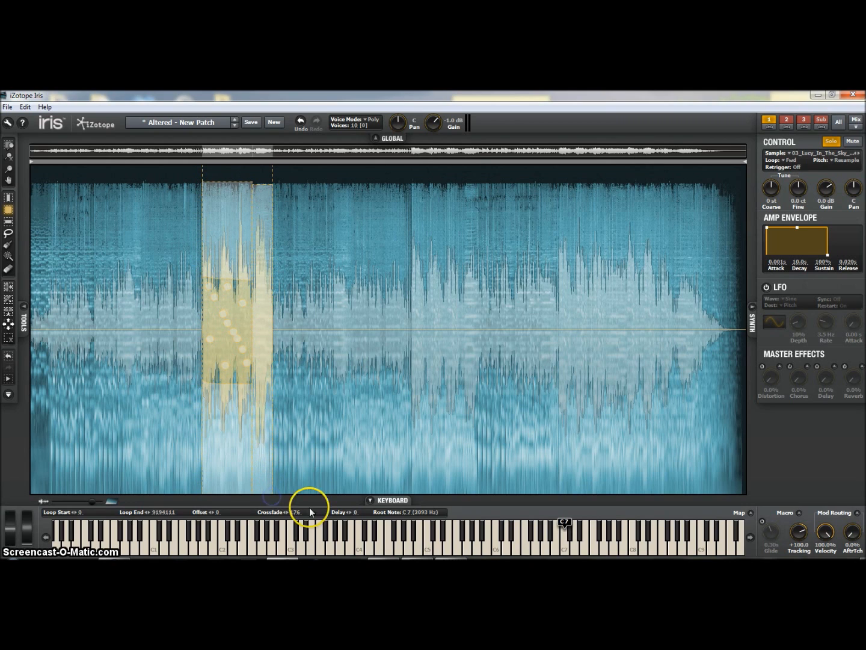
Erase the mid-frequency band from the added section to match its neighbour, using a smaller Eraser to trim the corners
click(8, 269)
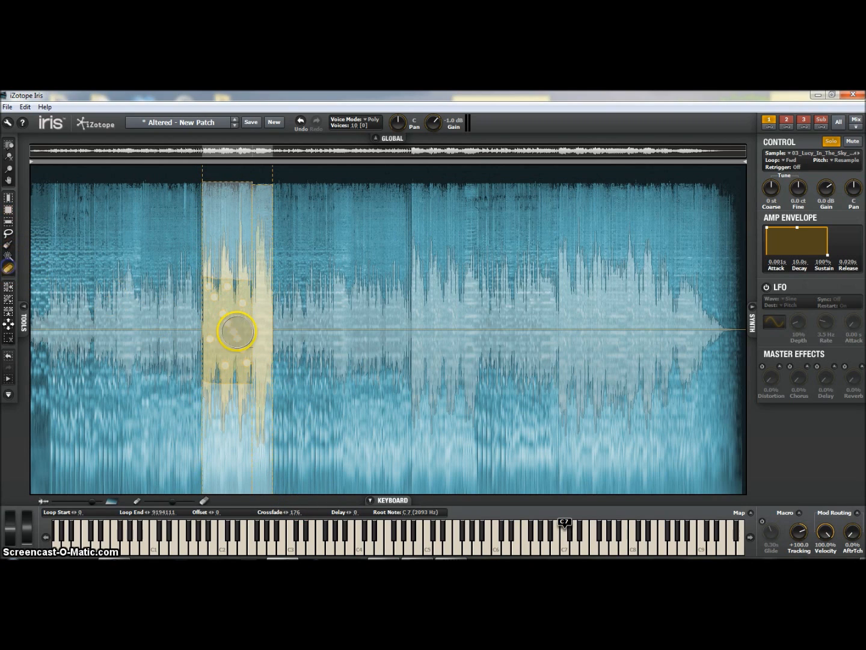
click(263, 294)
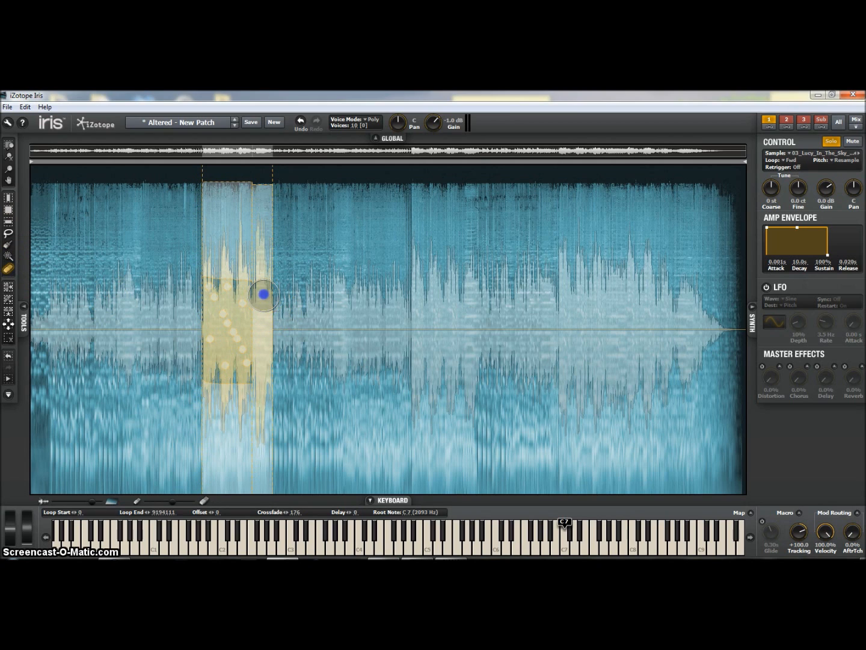
drag(268, 300, 267, 363)
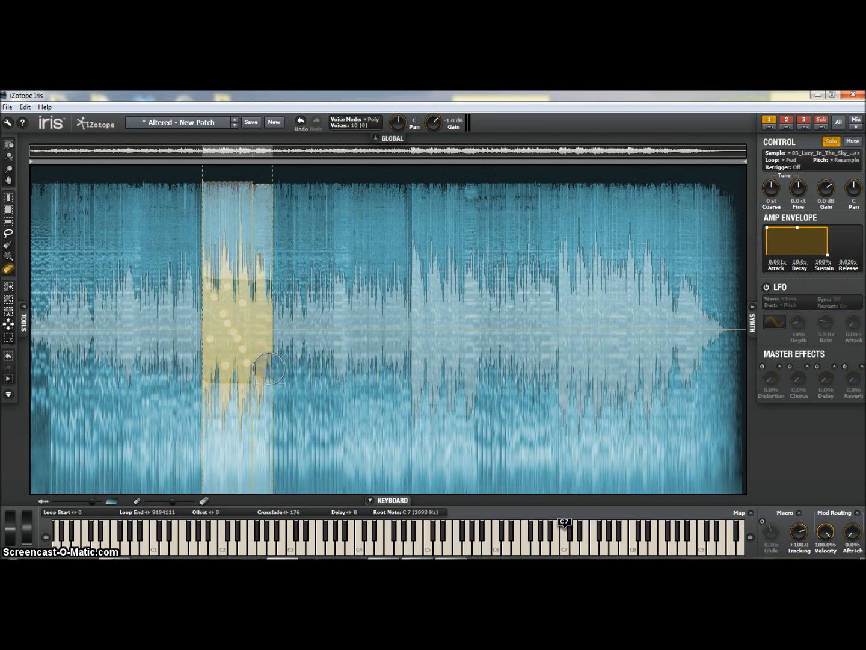
click(174, 502)
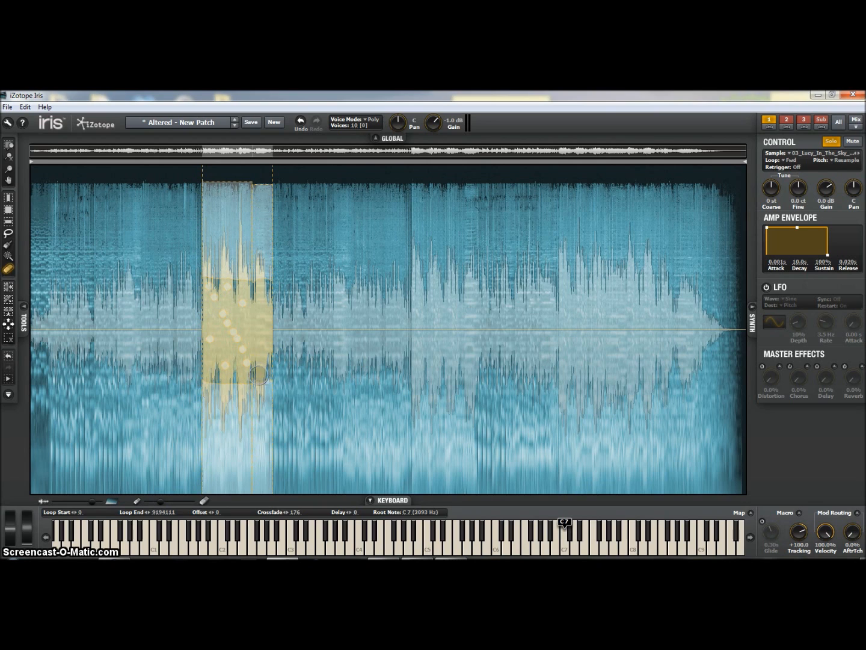
drag(270, 371, 277, 296)
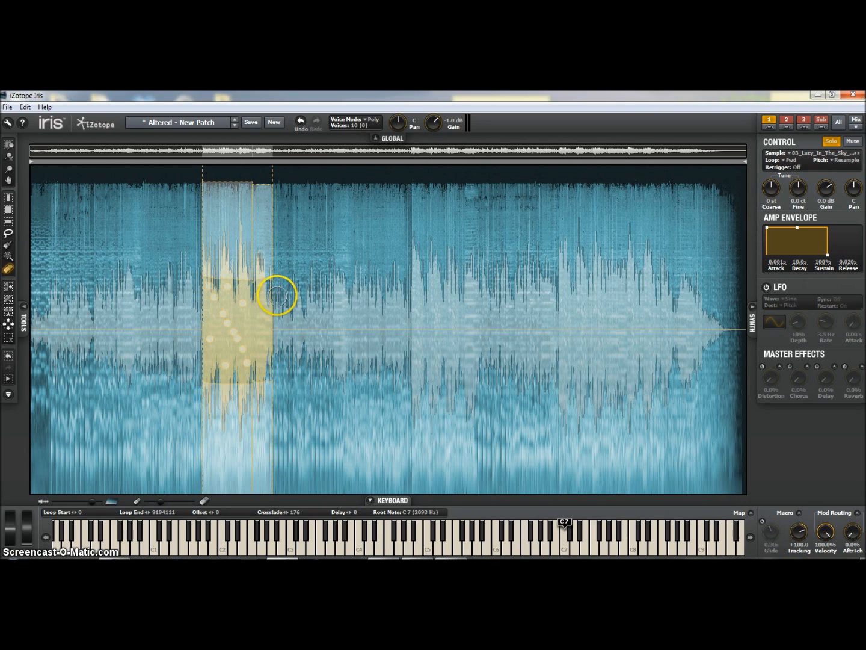
click(258, 289)
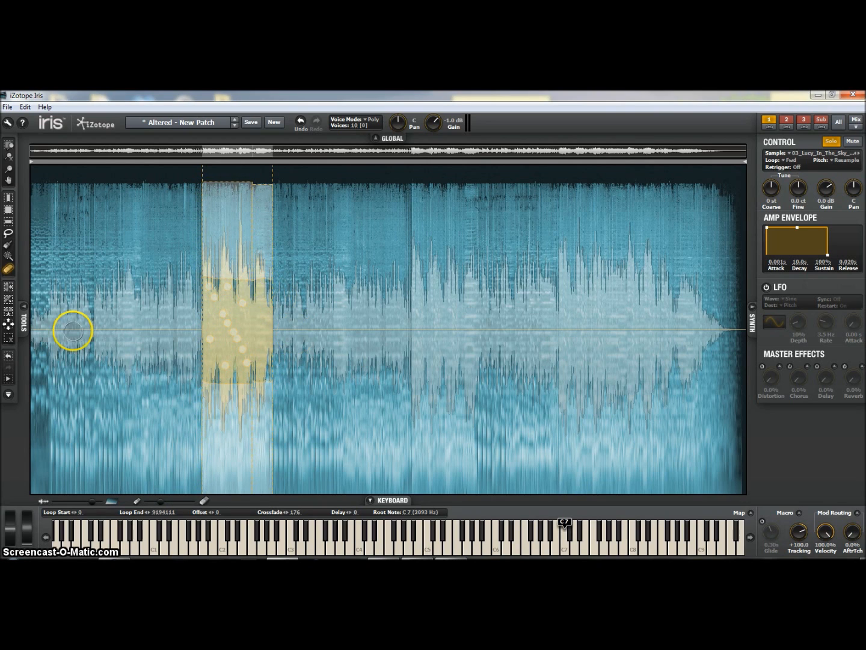
Paint a few small Brush dots of selection into the erased band of the added section
click(8, 244)
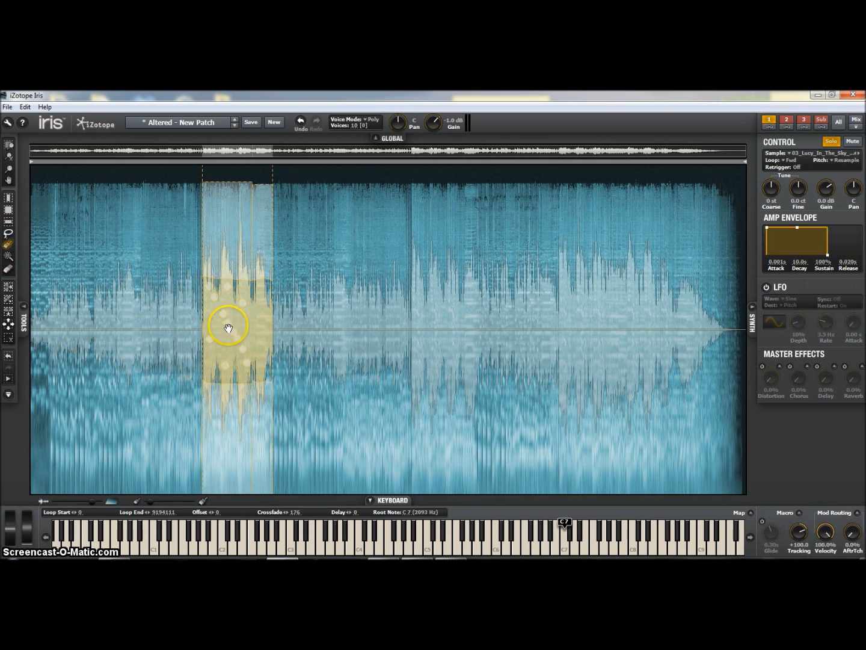
click(255, 327)
click(268, 299)
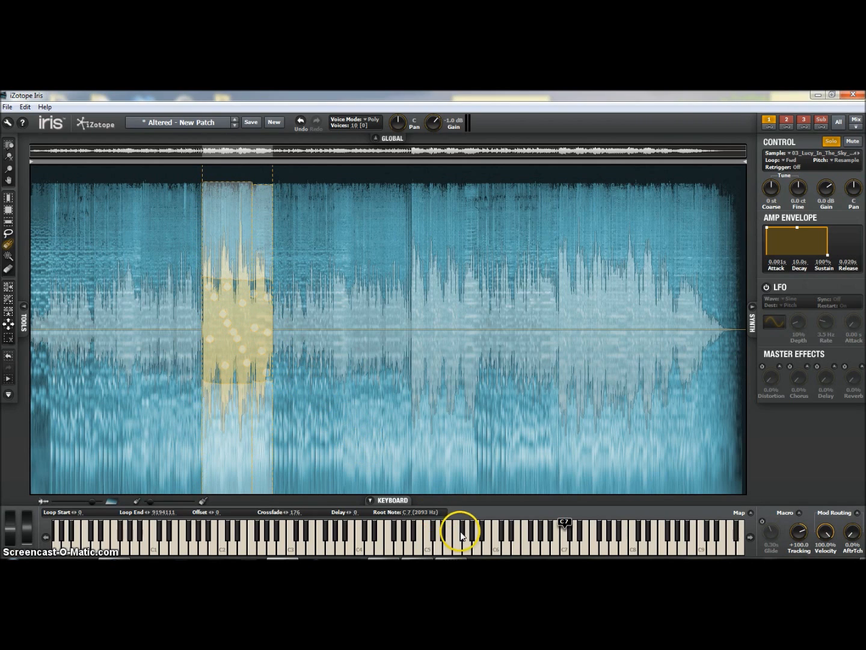
Play C6 and the keys just above it to audition the extended selection
click(496, 550)
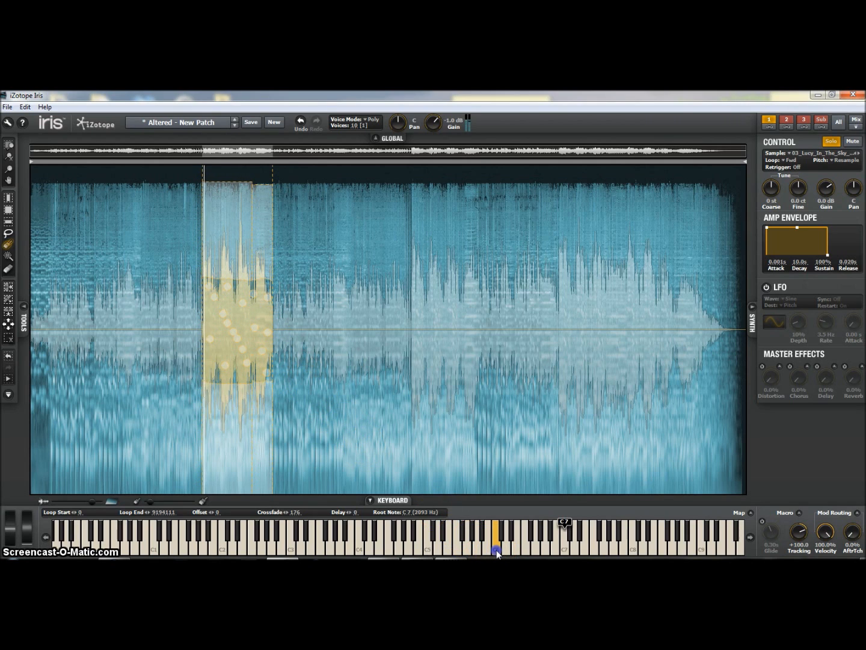
click(504, 546)
mouse_move(504, 547)
mouse_down()
mouse_move(511, 534)
mouse_move(522, 547)
mouse_up()
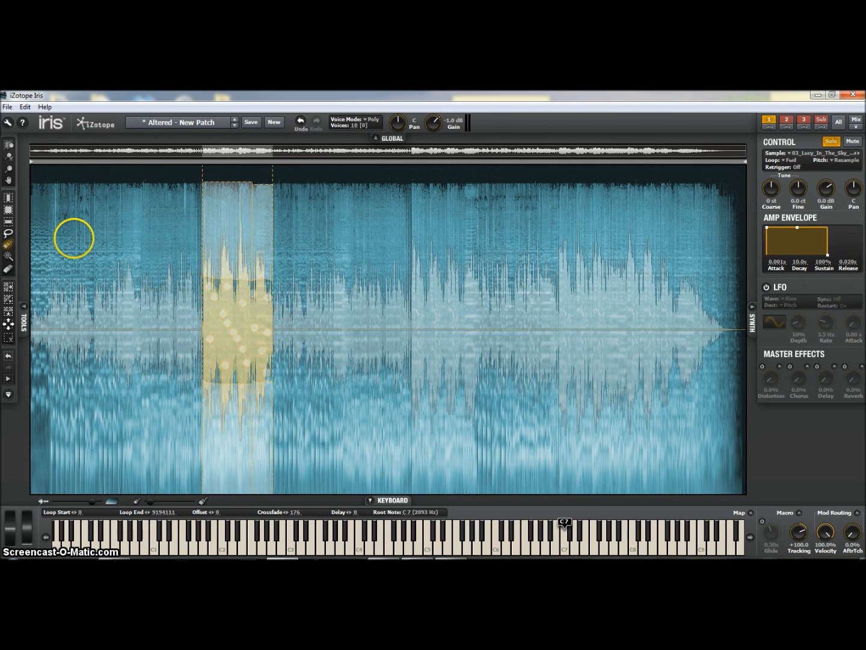
Tighten the sample's loop range around the selected region, from 2216748 to 3079783
click(8, 208)
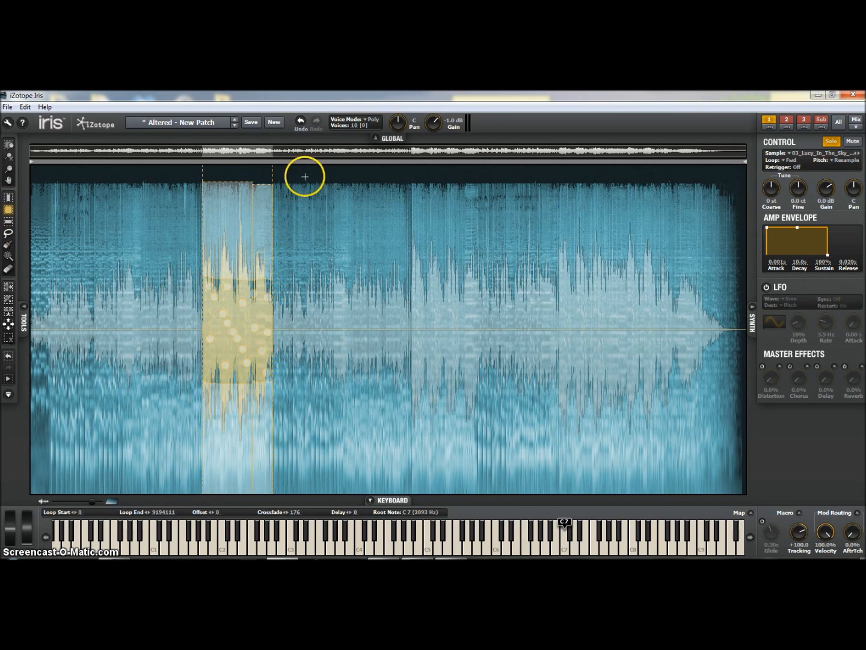
mouse_move(744, 162)
mouse_down()
mouse_move(558, 179)
mouse_move(397, 159)
mouse_move(271, 165)
mouse_up()
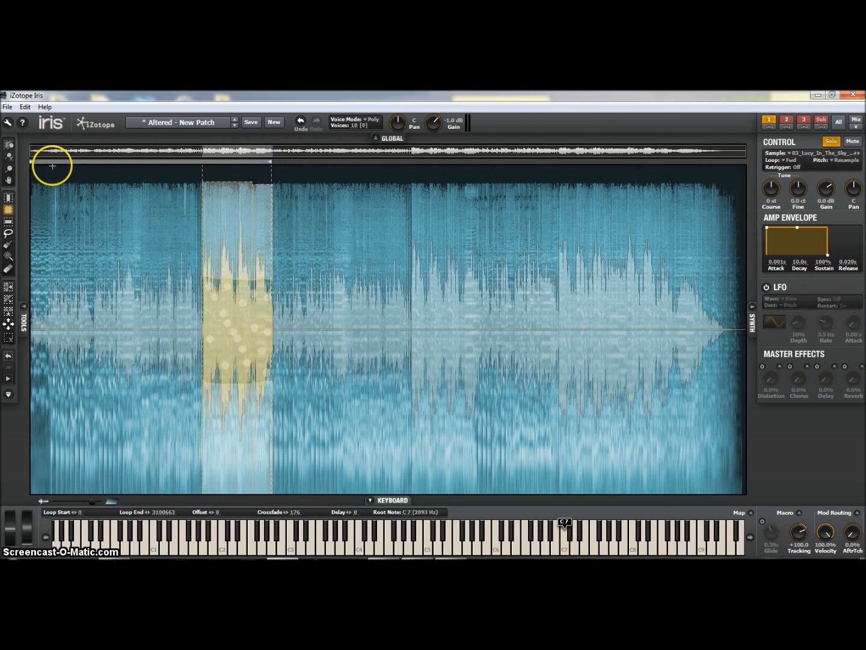
drag(31, 166, 154, 176)
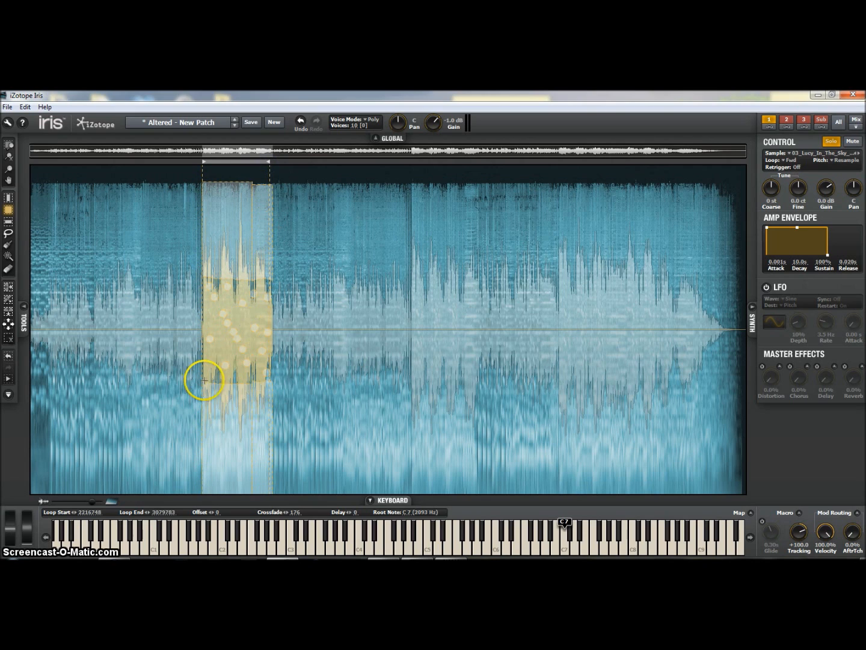
Erase the sliver of selection extending past the loop end over the full frequency range, and audition it with C7
click(9, 270)
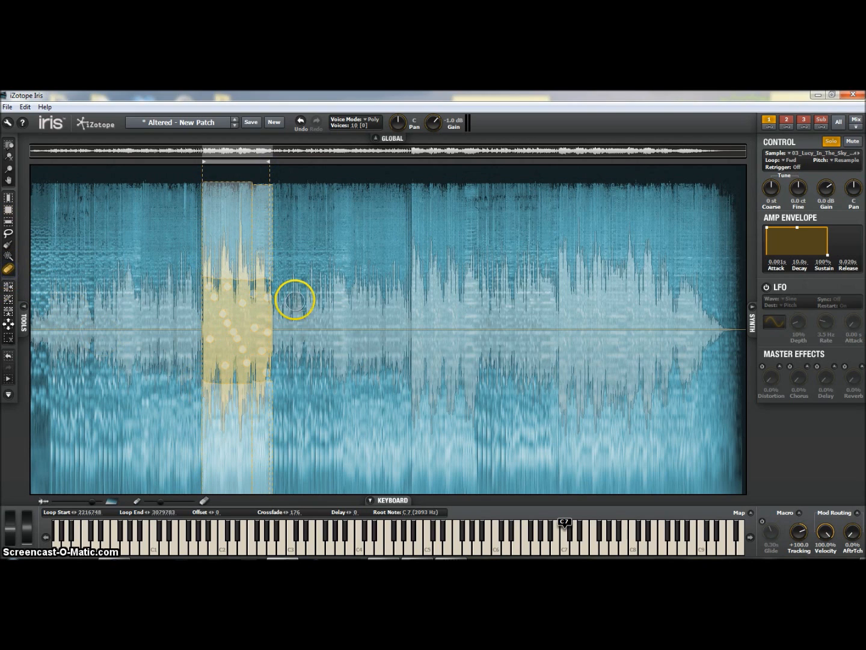
click(280, 271)
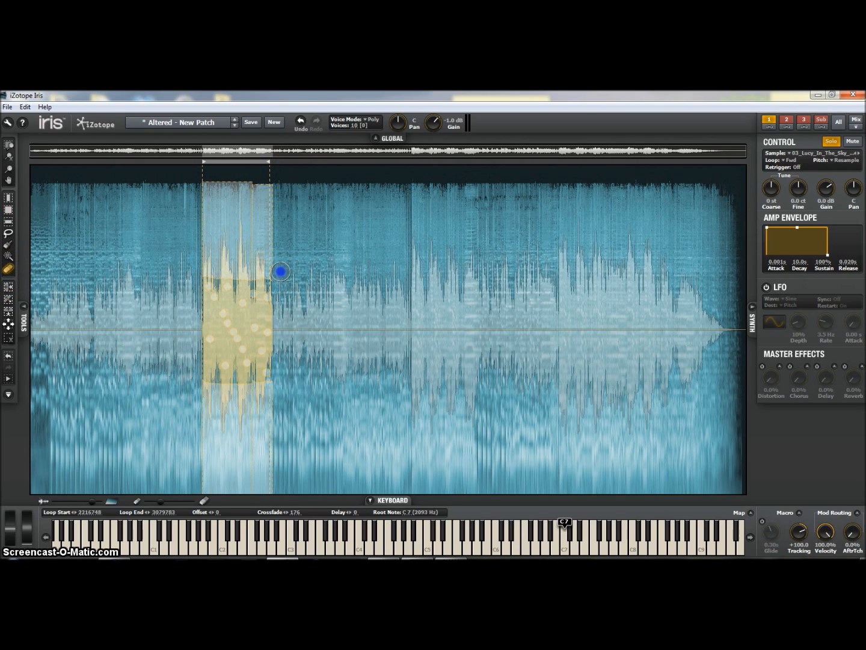
drag(280, 247, 281, 184)
click(279, 294)
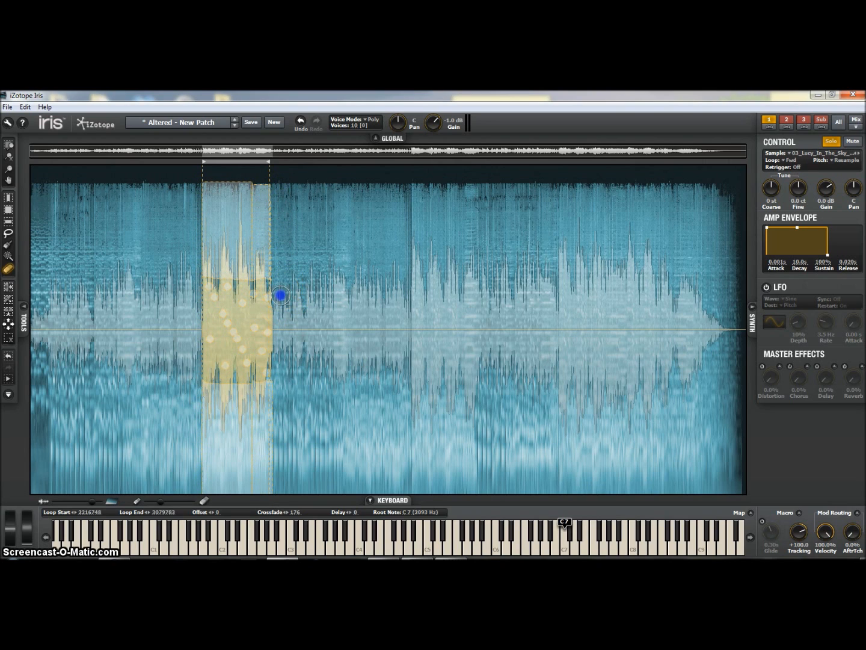
drag(280, 304, 280, 489)
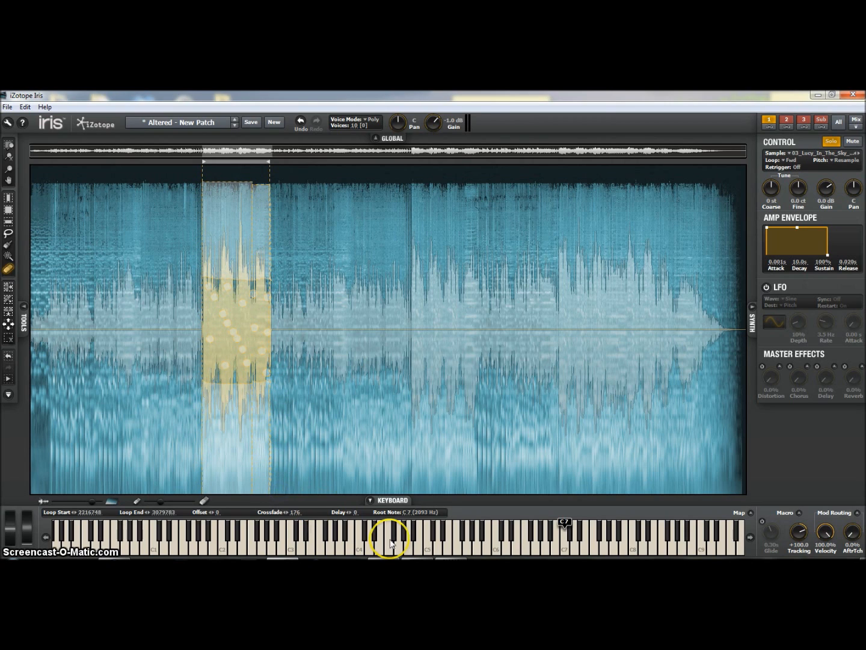
click(566, 549)
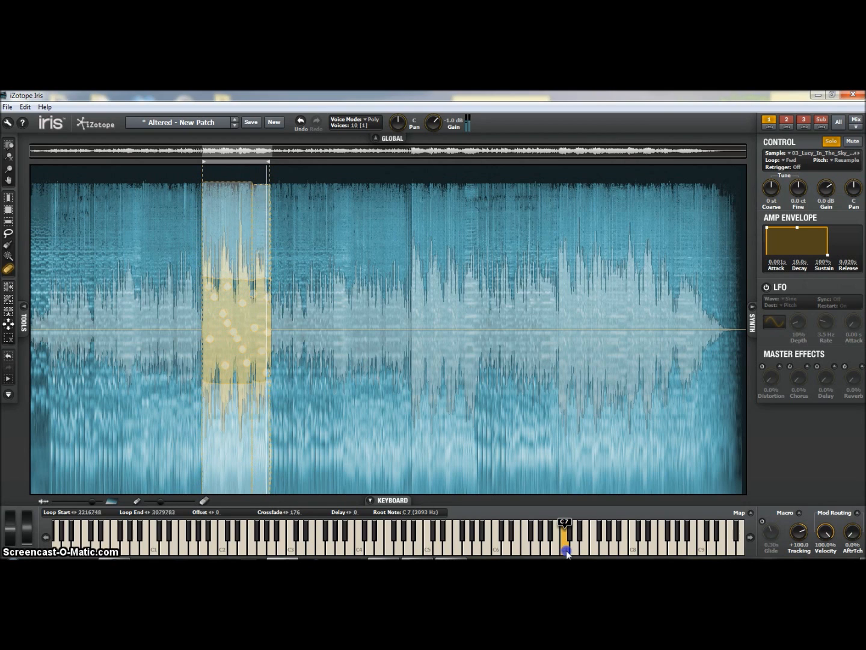
drag(566, 550, 567, 549)
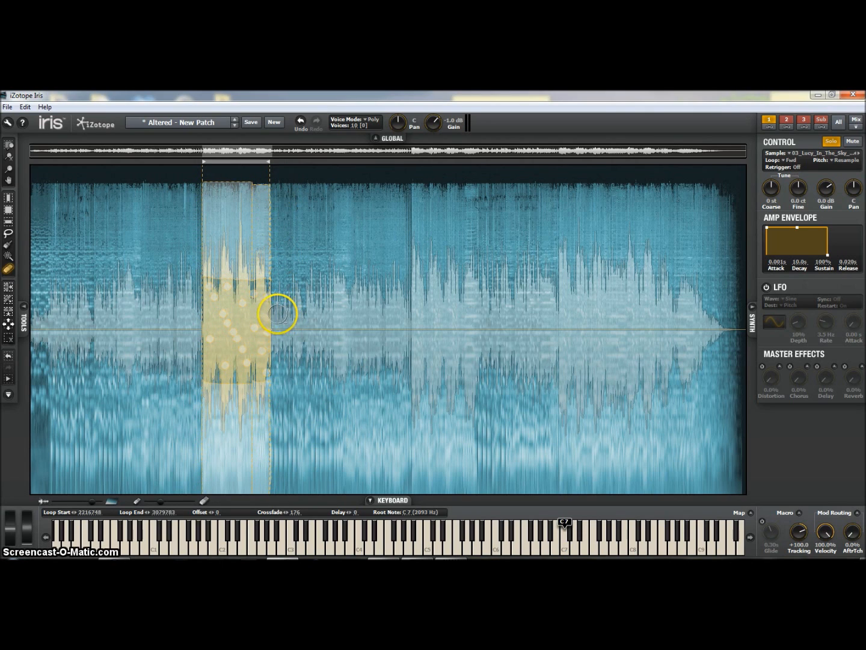
Erase slightly more along the selection's end edge so it stops just before the loop end, and replay C7
click(272, 294)
click(273, 334)
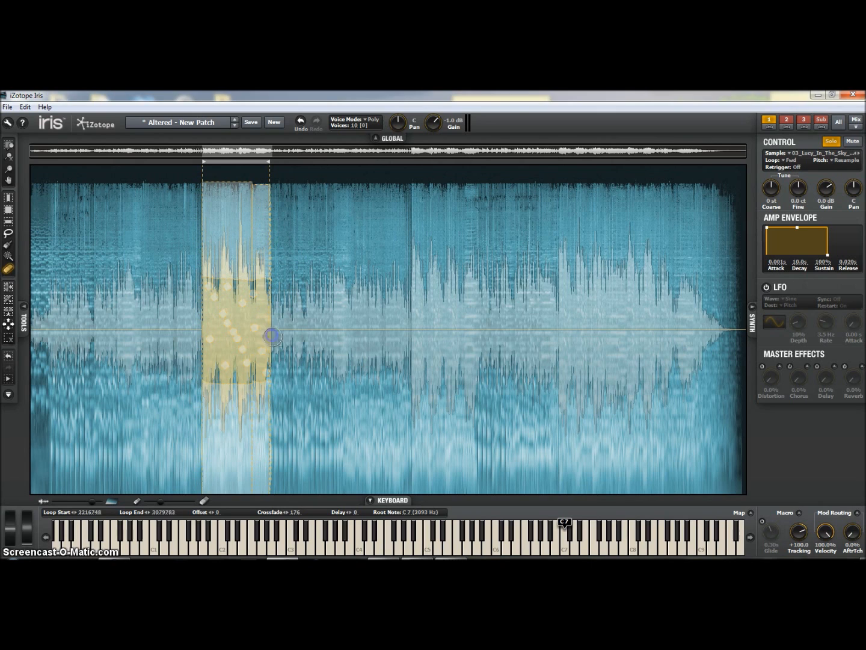
click(271, 371)
click(277, 349)
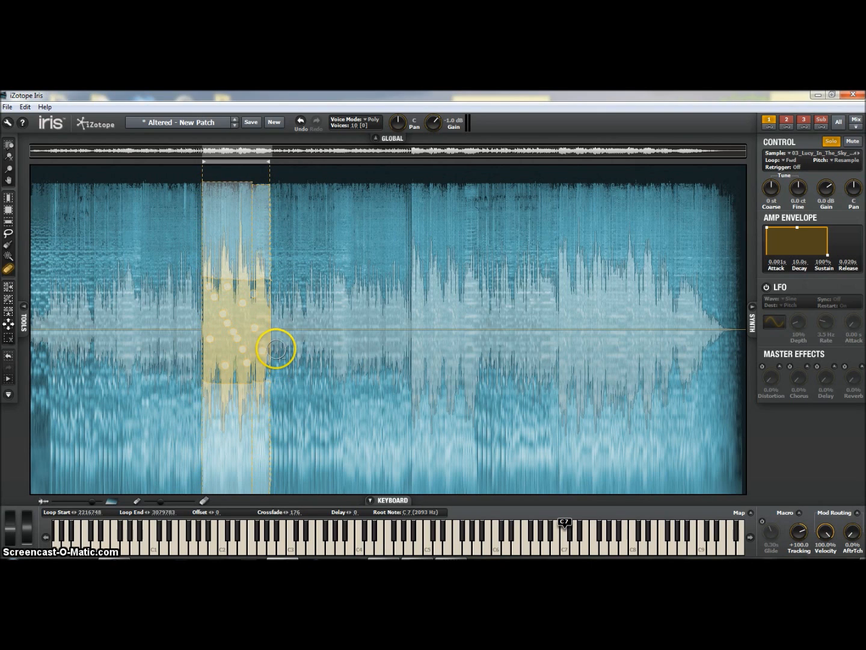
drag(279, 326, 277, 231)
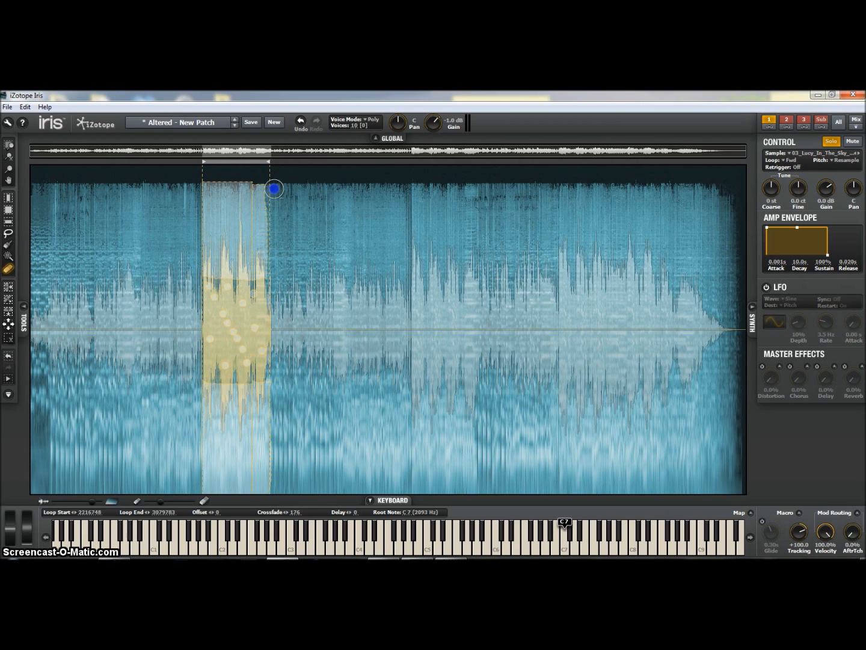
drag(275, 183, 274, 188)
drag(278, 376, 274, 497)
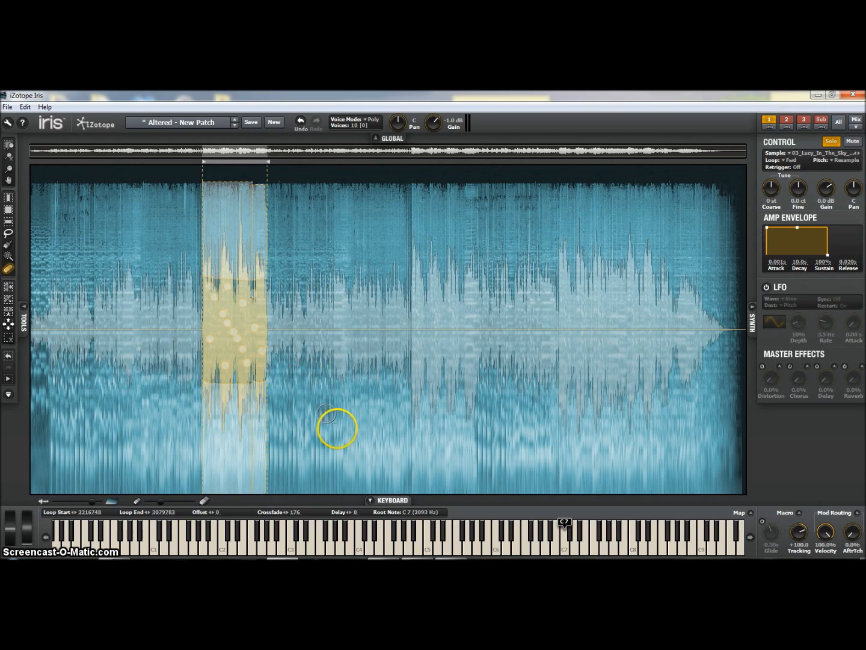
click(566, 551)
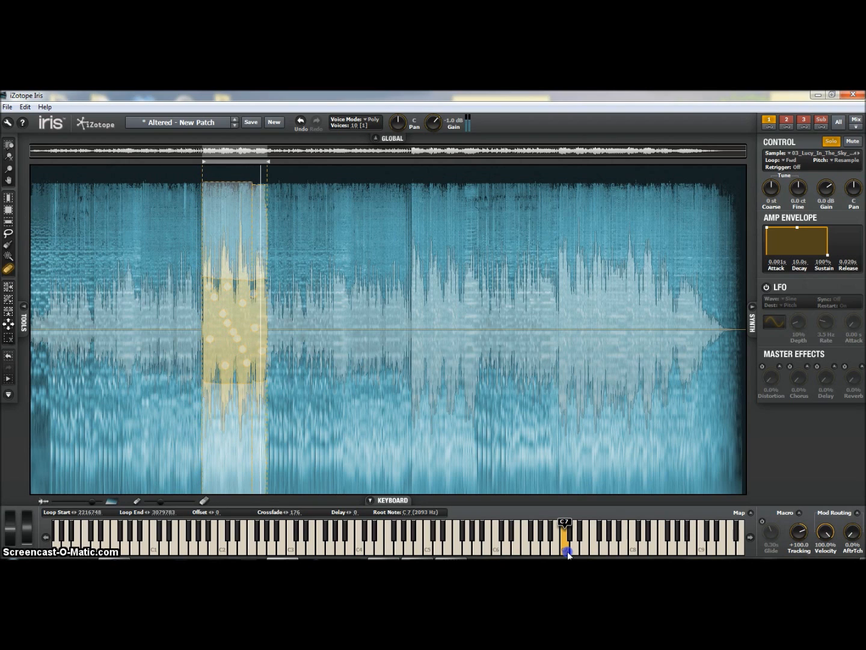
drag(567, 551, 567, 551)
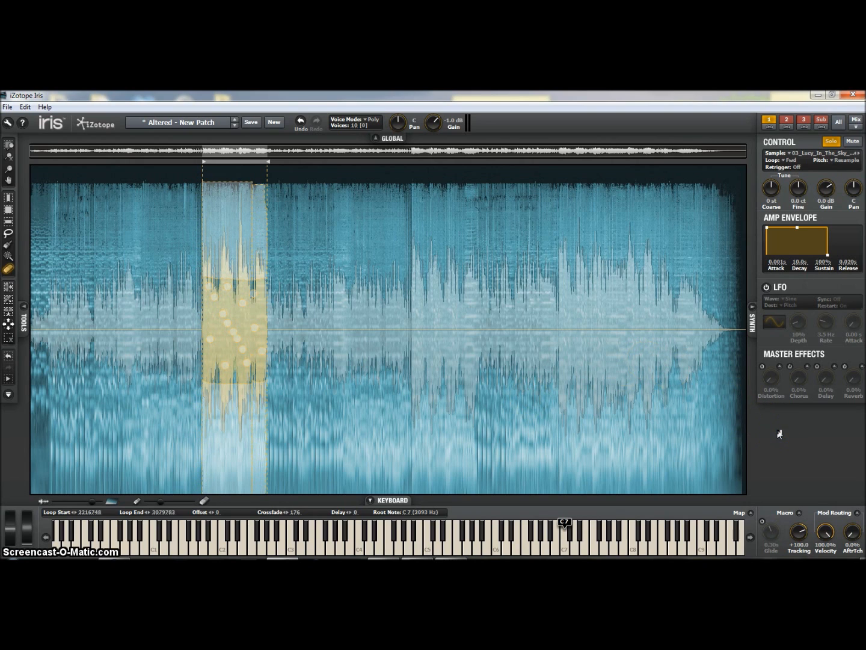
Turn on the LFO and try the Square, Triangle, Saw Up and Saw Down waveforms in turn
click(766, 287)
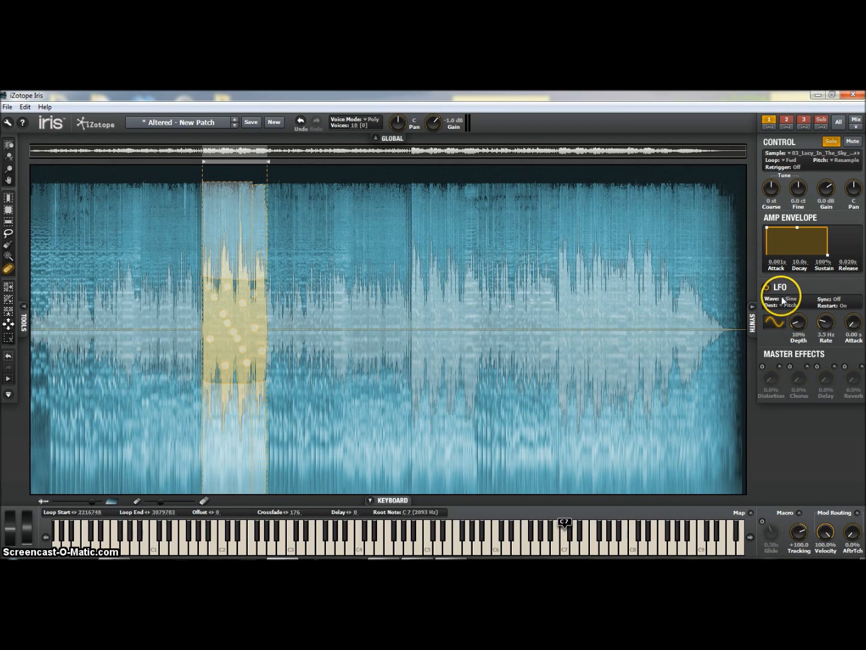
click(789, 299)
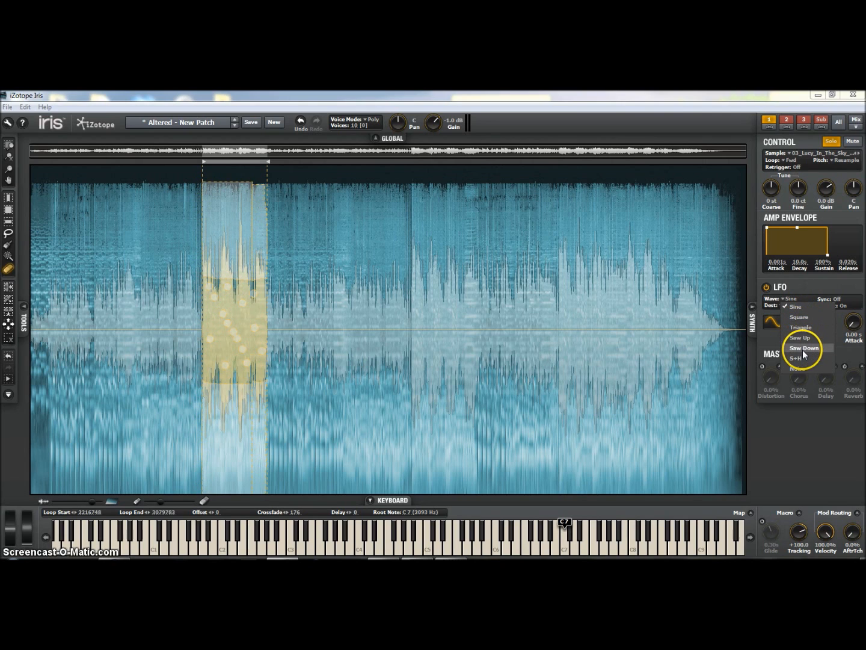
click(799, 316)
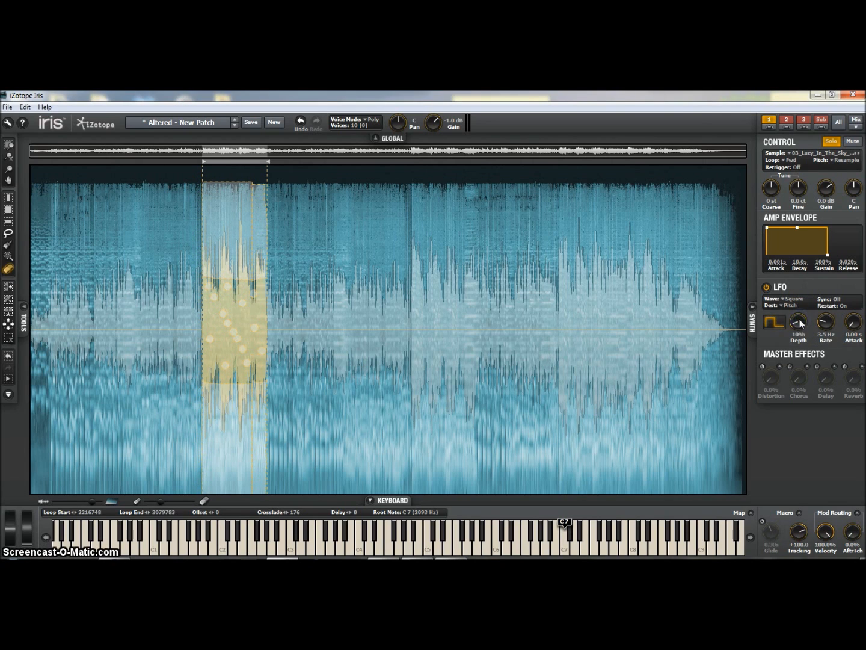
click(789, 299)
click(793, 326)
click(786, 299)
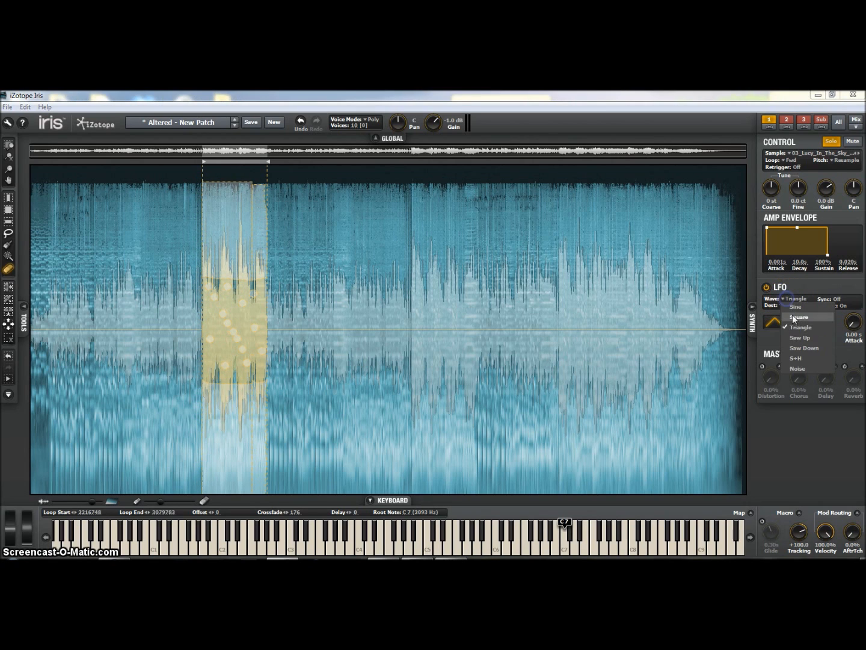
click(799, 338)
click(785, 299)
click(793, 346)
Try the Noise waveform for the LFO and settle on S+H
click(783, 313)
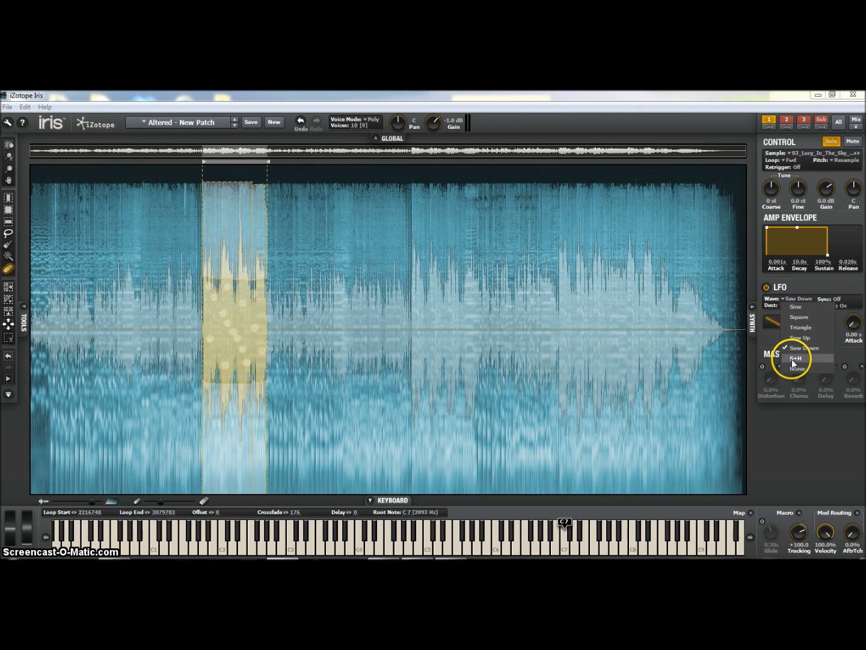
click(794, 359)
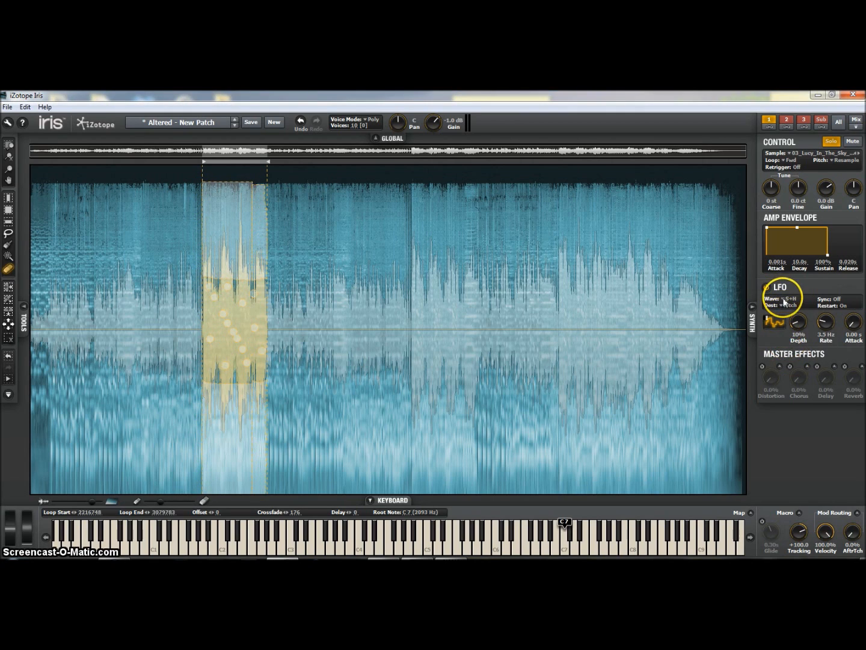
click(785, 298)
click(797, 368)
click(782, 300)
click(797, 360)
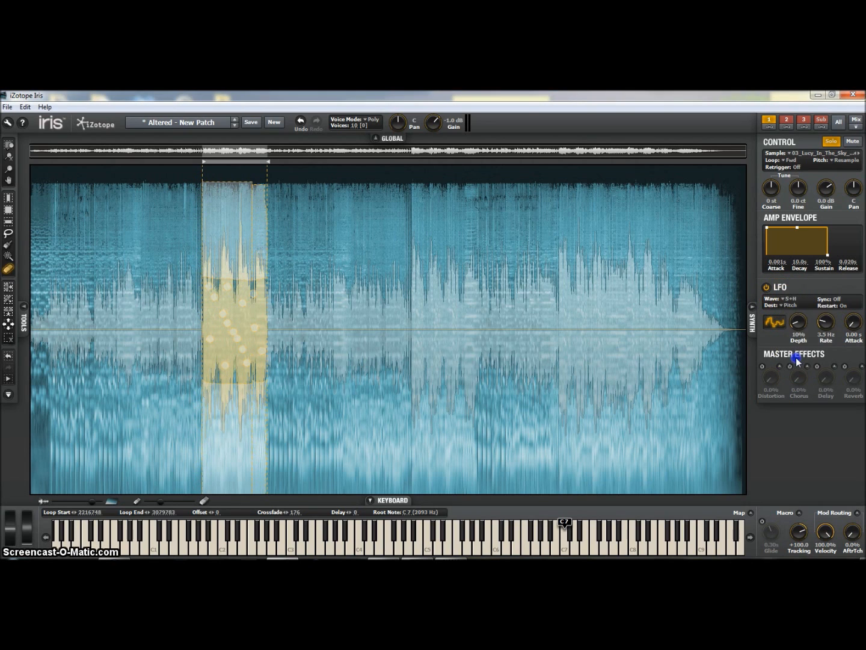
Set the LFO depth to 20% and its rate to 0.8 Hz, auditioning the keys just above C6
drag(798, 326, 826, 328)
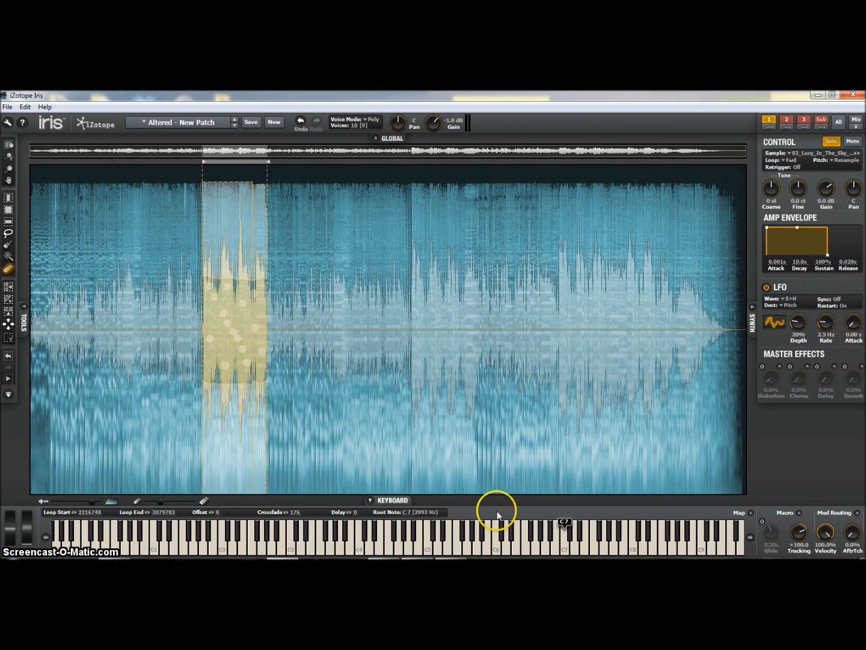
drag(522, 548, 525, 548)
drag(826, 328, 827, 325)
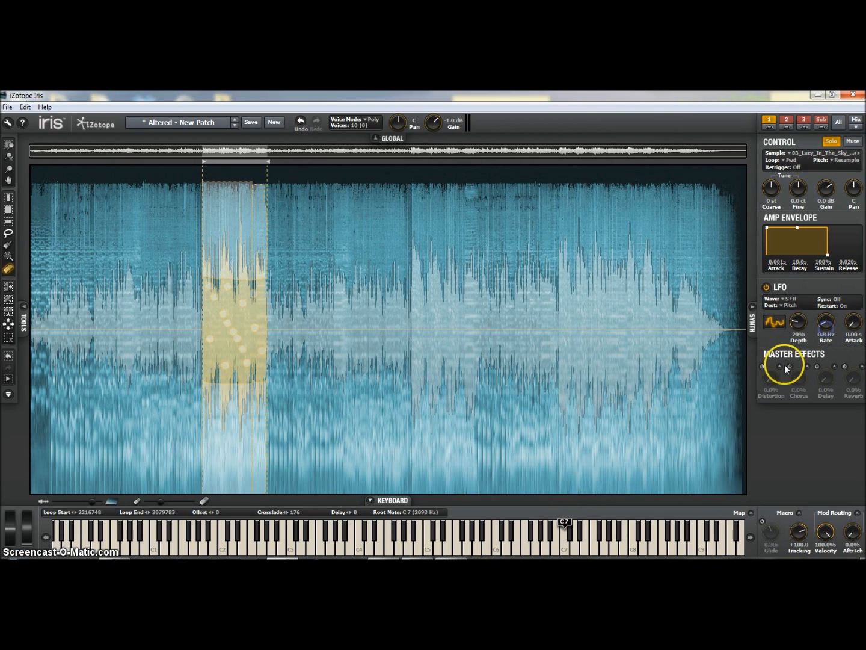
drag(514, 550, 514, 550)
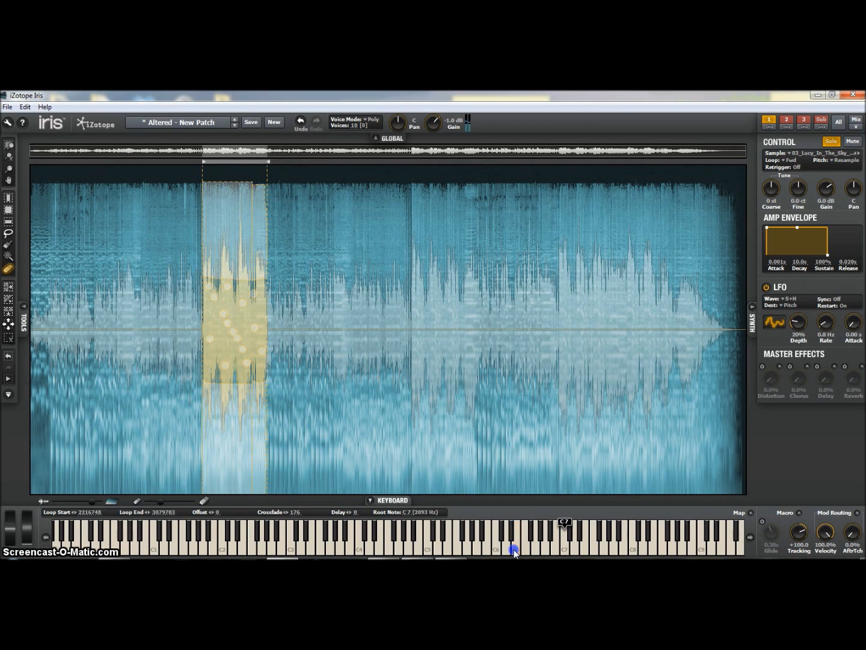
Switch the LFO waveform to Noise and audition it with a key just above C6
click(783, 300)
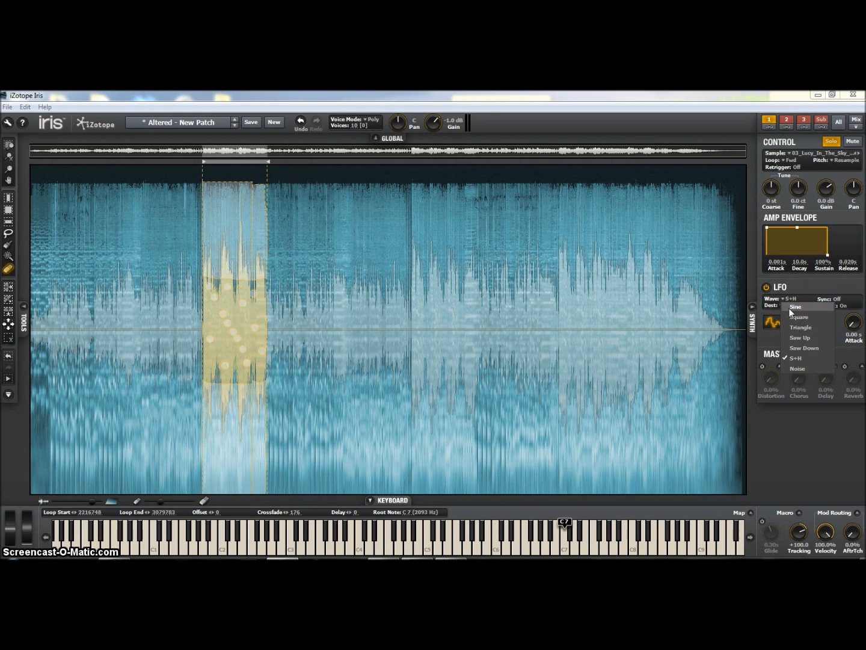
click(794, 362)
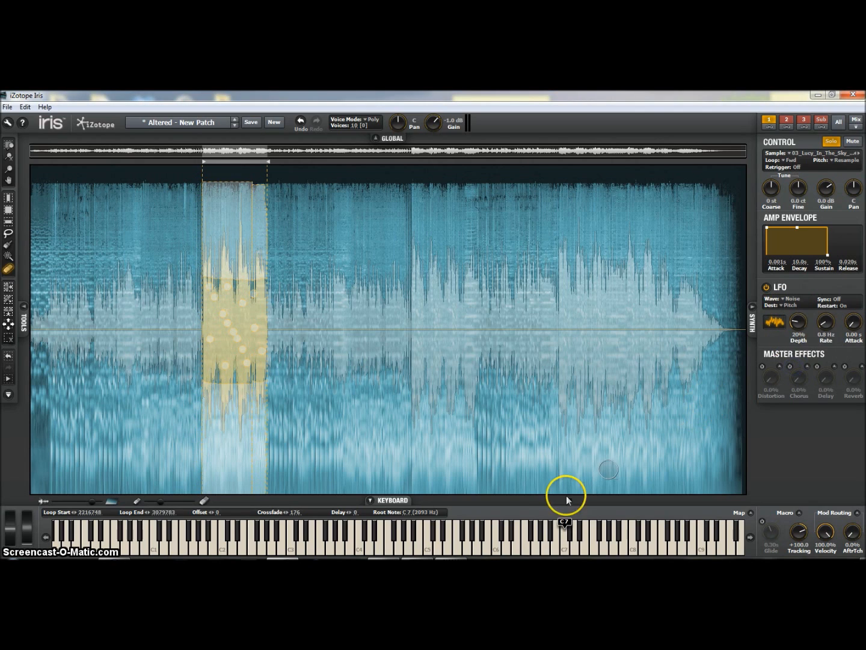
click(518, 547)
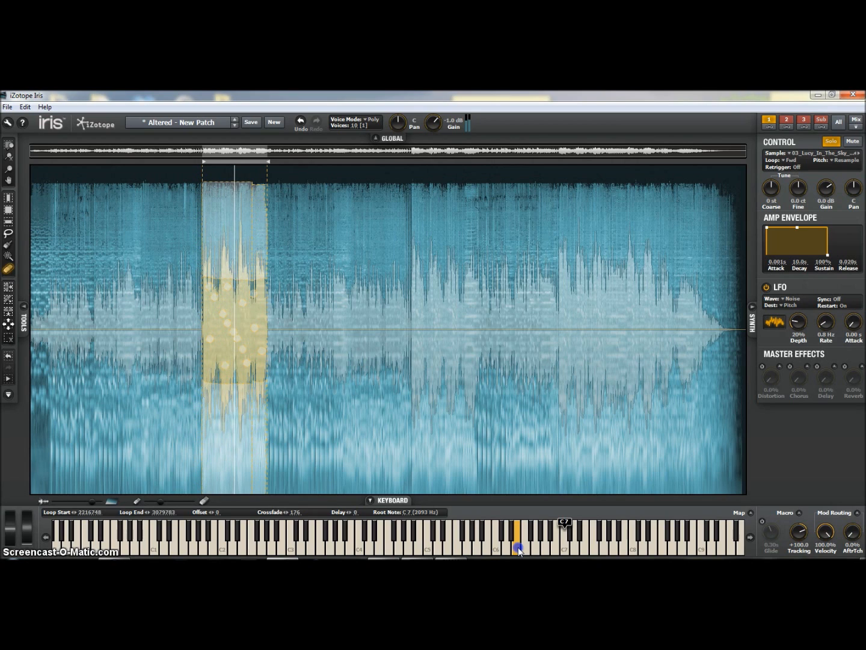
drag(518, 547, 517, 547)
Lower the LFO depth to 13% and the rate to 0.4 Hz, playing keys just above C6 to check the sound
click(836, 310)
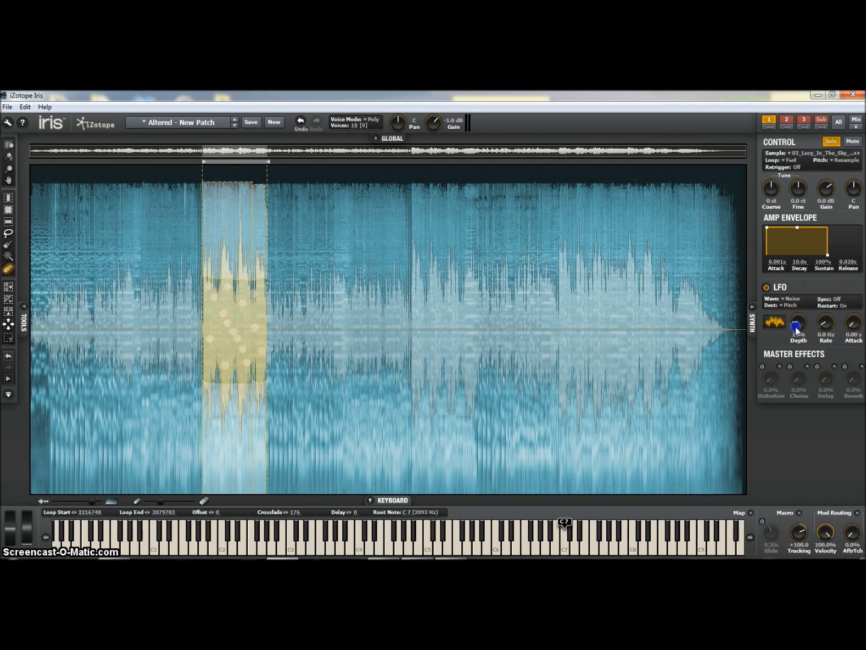
click(828, 323)
drag(524, 548, 512, 537)
drag(828, 320, 799, 329)
drag(524, 549, 506, 549)
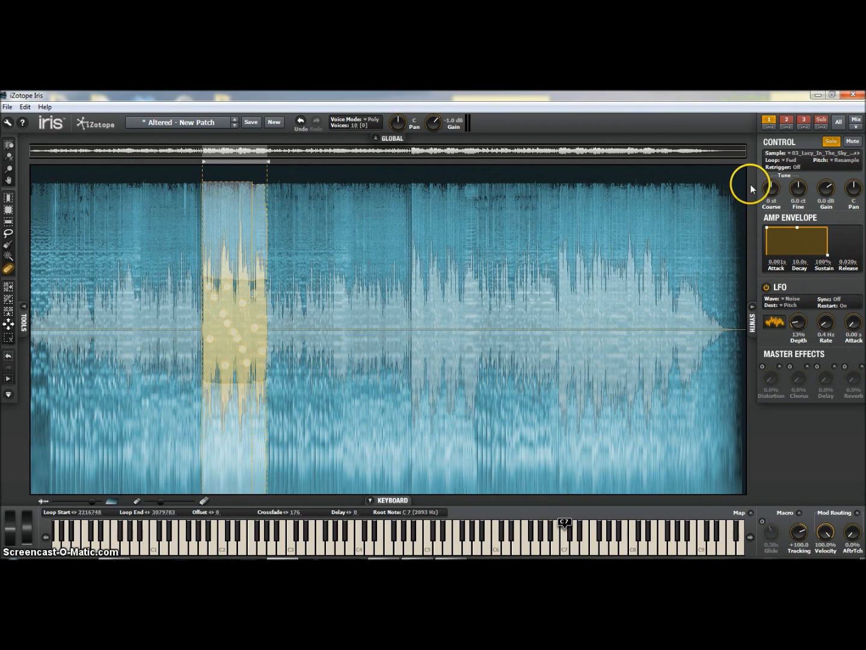
Open sample slot 2, Odd Music Box, and solo it
click(829, 142)
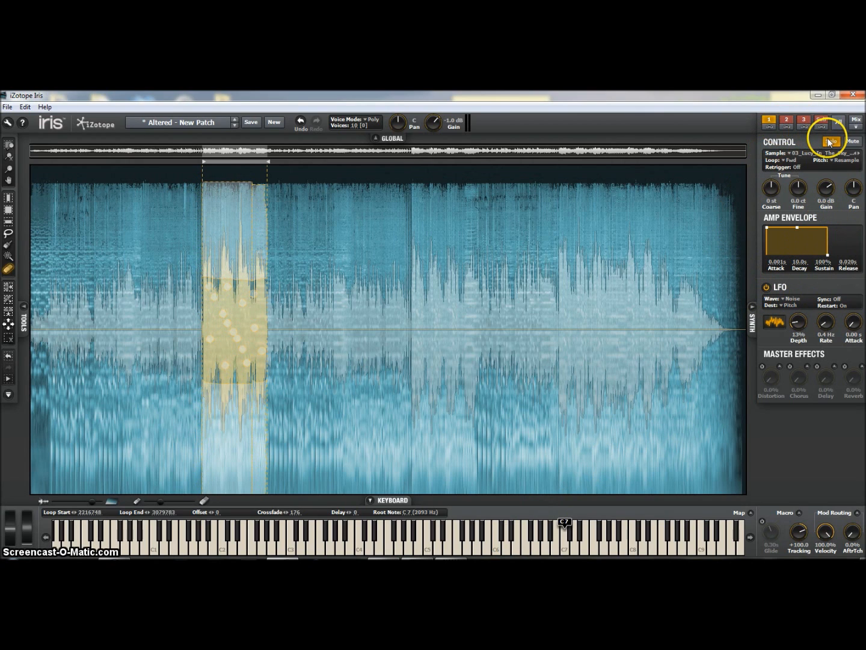
click(786, 120)
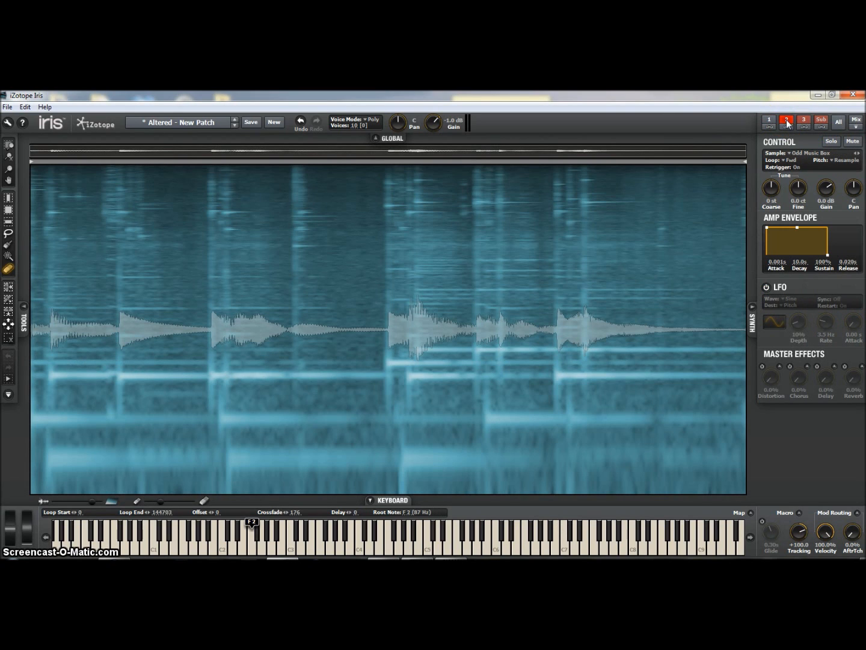
click(795, 155)
click(828, 142)
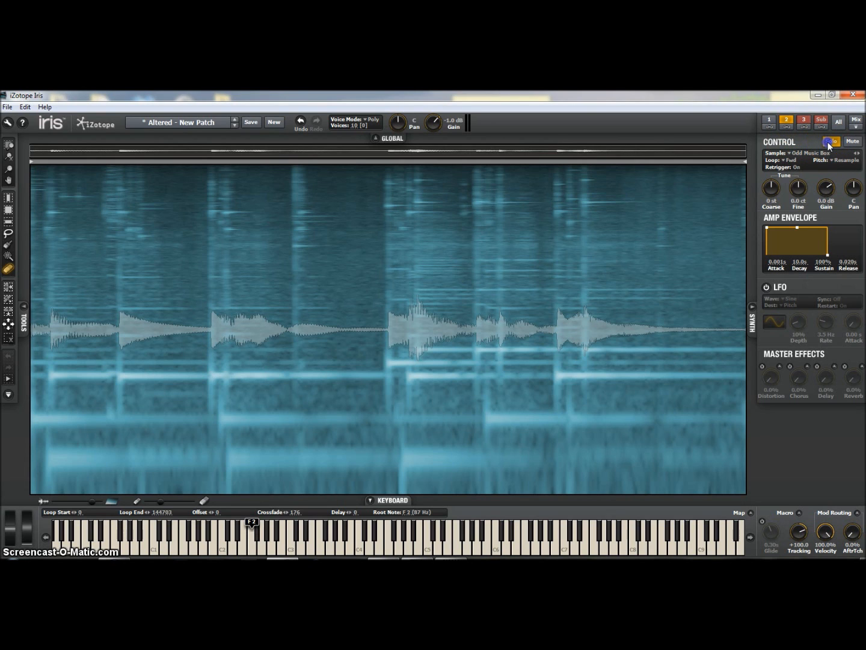
Review sample slots 1 and 2 again, and mute slot 3, Ship on the Water
click(768, 123)
click(787, 122)
click(769, 121)
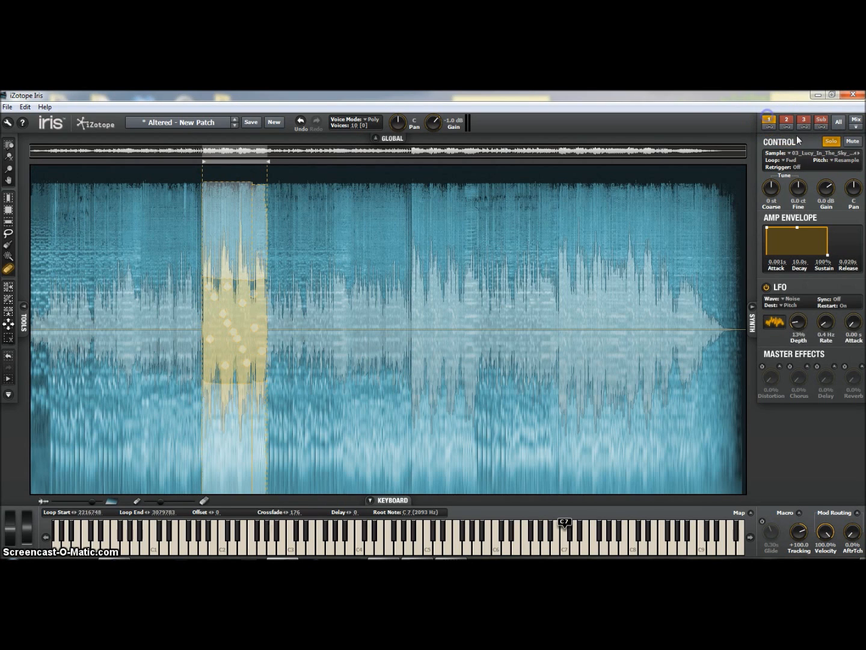
click(804, 121)
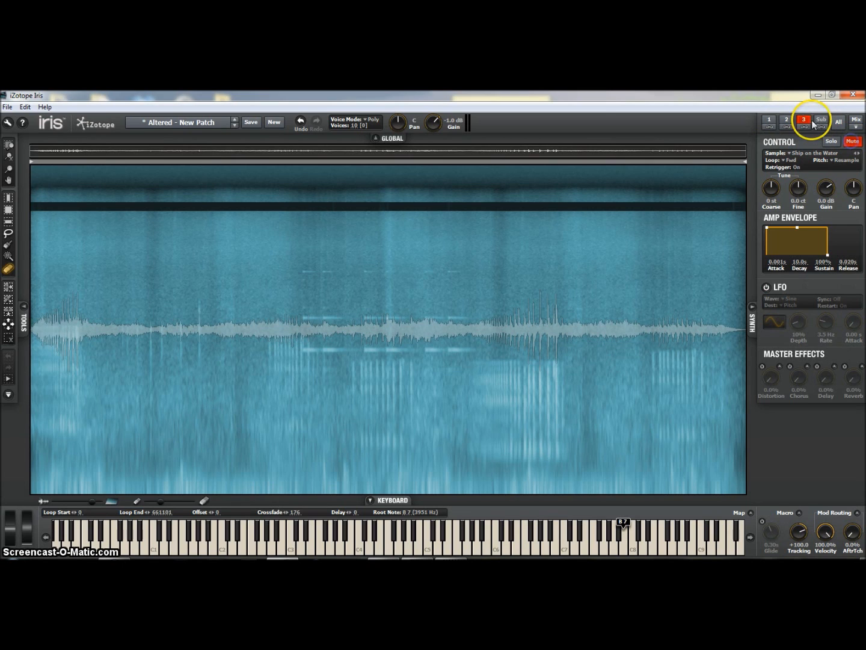
Open sample slot 2, Odd Music Box, raise its root note to G 8 and lower its gain to -5.2 dB
click(788, 120)
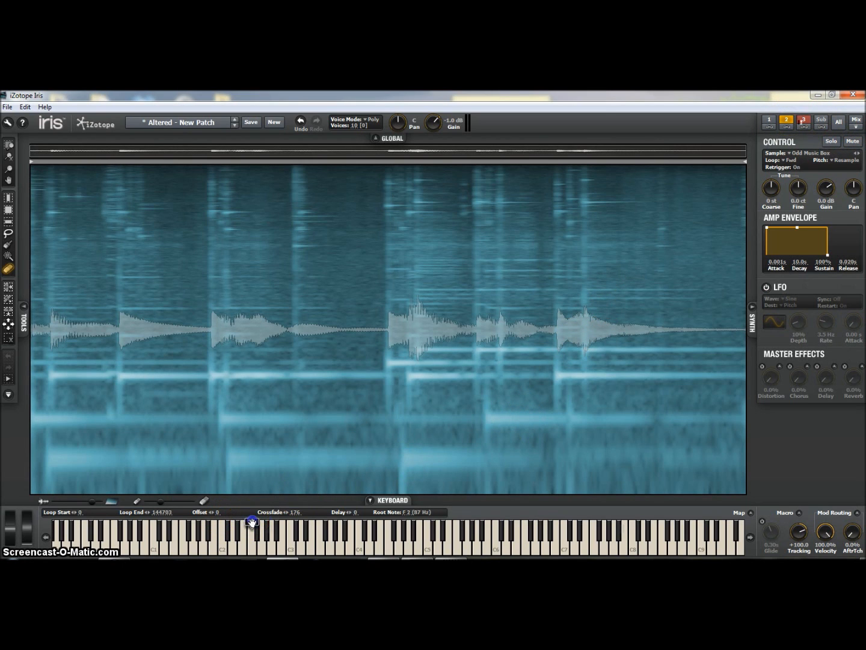
drag(415, 516, 558, 529)
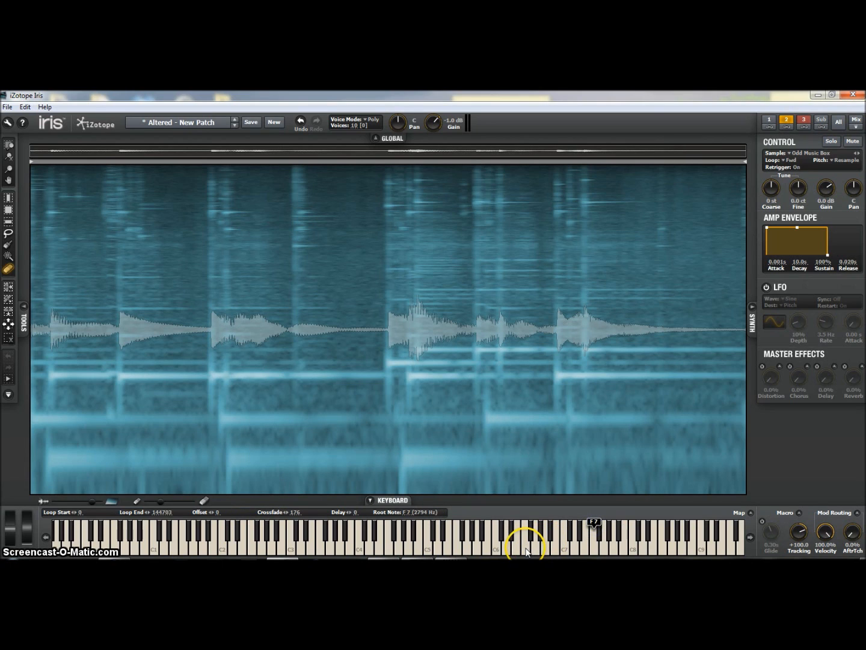
click(596, 528)
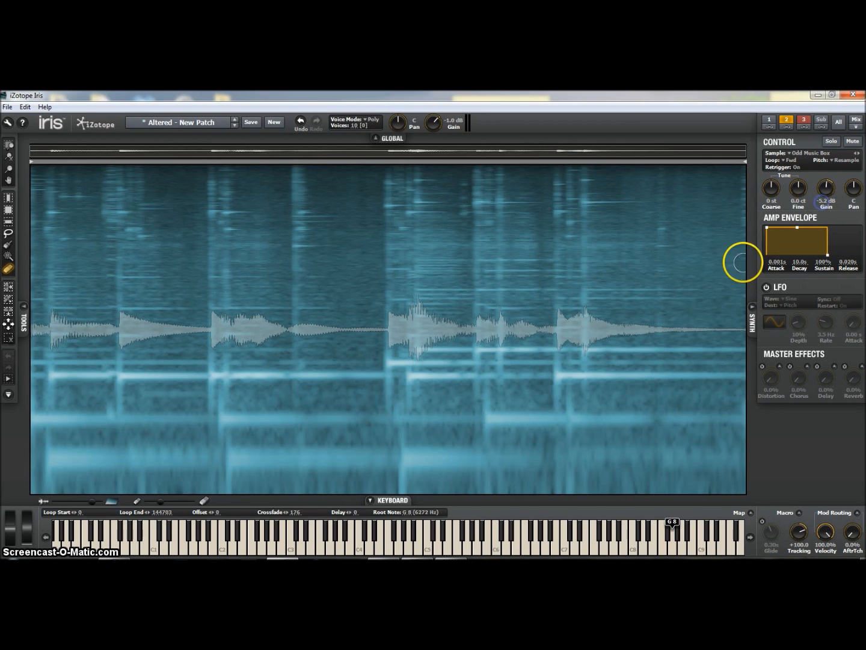
Turn Retrigger off for Odd Music Box, set its gain to -8.7 dB and root note to E 8, auditioning with keys above C6
click(526, 549)
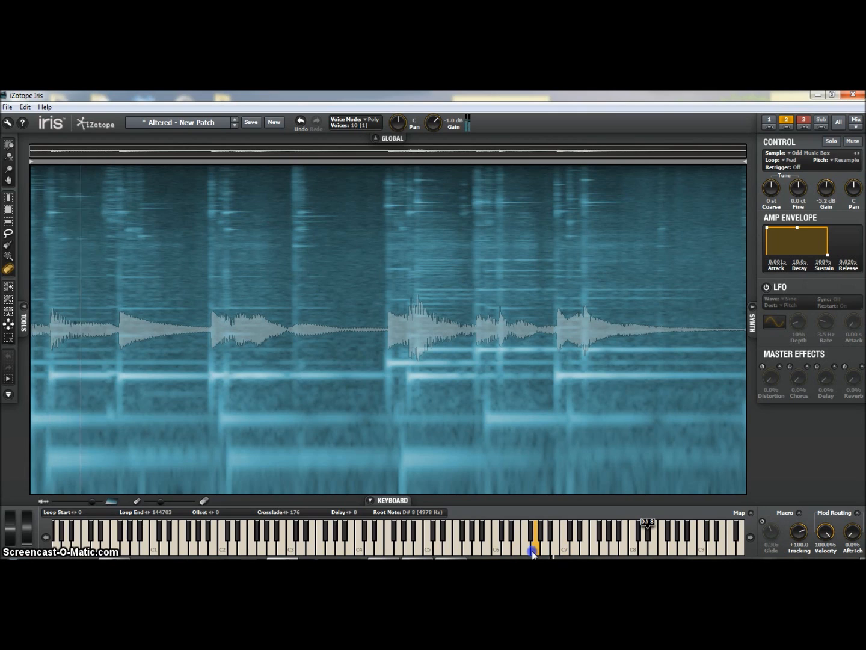
drag(532, 550, 517, 544)
click(755, 316)
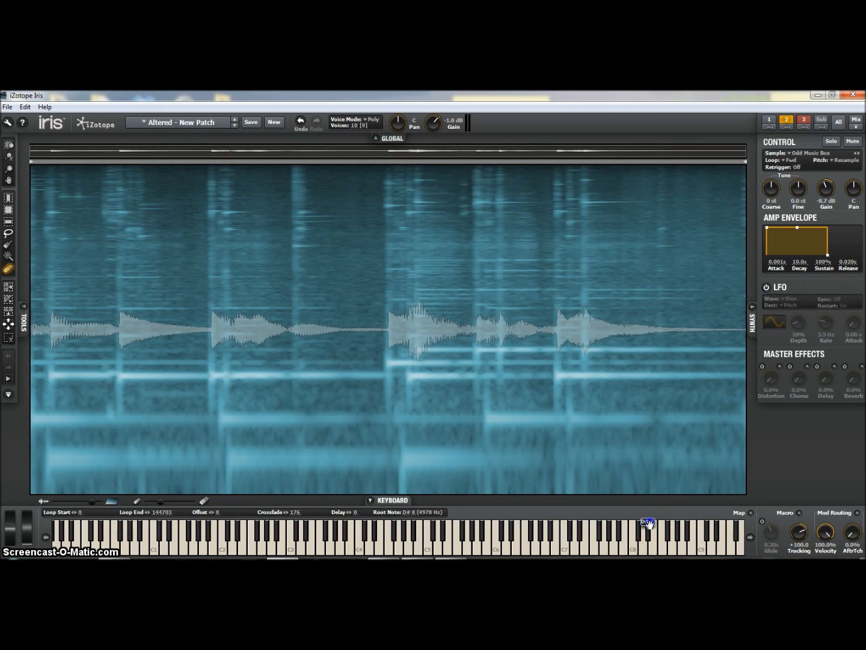
click(528, 548)
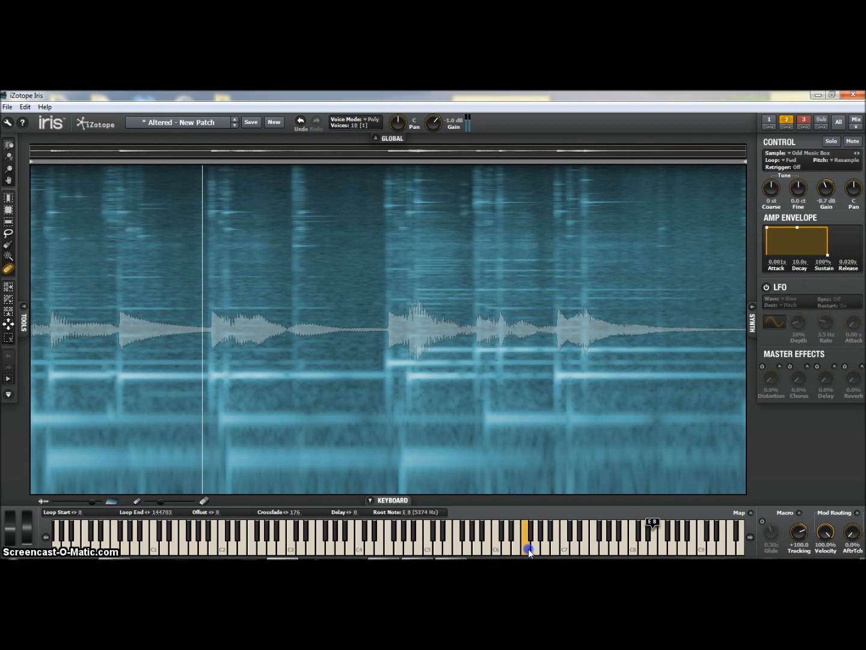
mouse_move(529, 549)
mouse_down()
mouse_move(531, 539)
mouse_move(506, 544)
mouse_move(541, 542)
mouse_move(527, 542)
mouse_up()
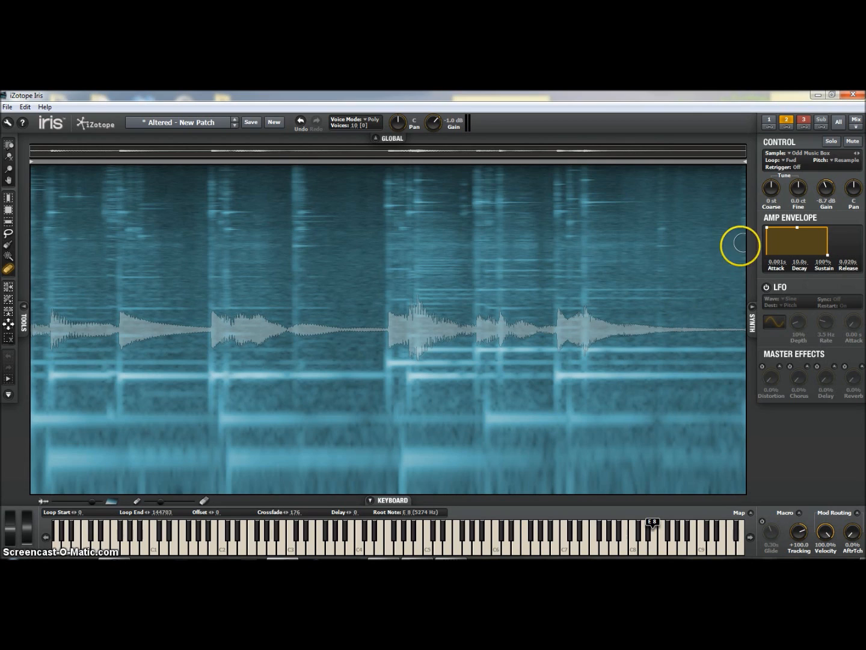
Open and unmute sample slot 3, Ship on the Water, and set its root note to G 7, auditioning a key below C7
click(804, 119)
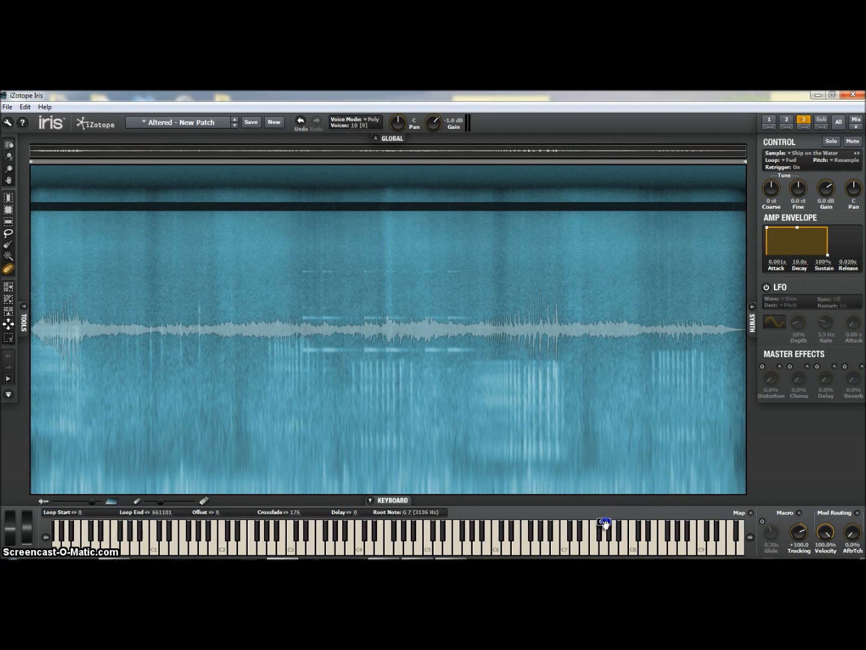
click(546, 549)
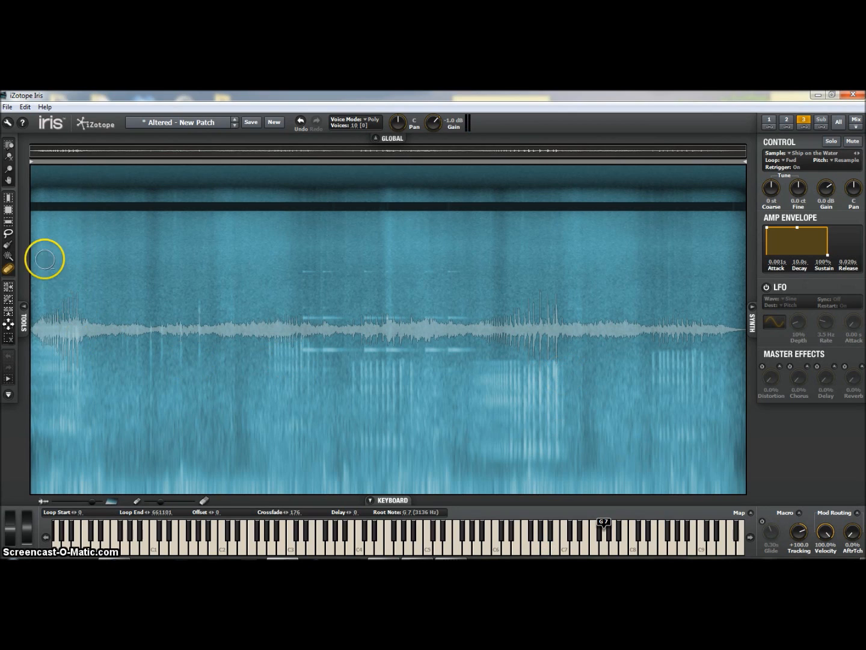
Select the lower half of the Ship on the Water frequency range across the whole sample and fade the waveform overlay out of the display
click(7, 211)
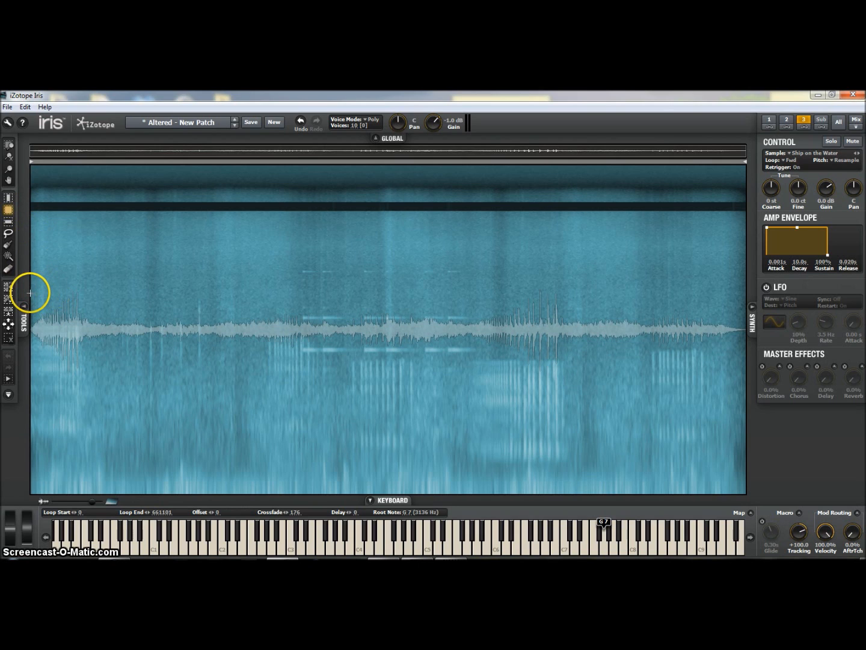
drag(30, 293, 755, 522)
drag(344, 293, 345, 317)
drag(93, 501, 106, 502)
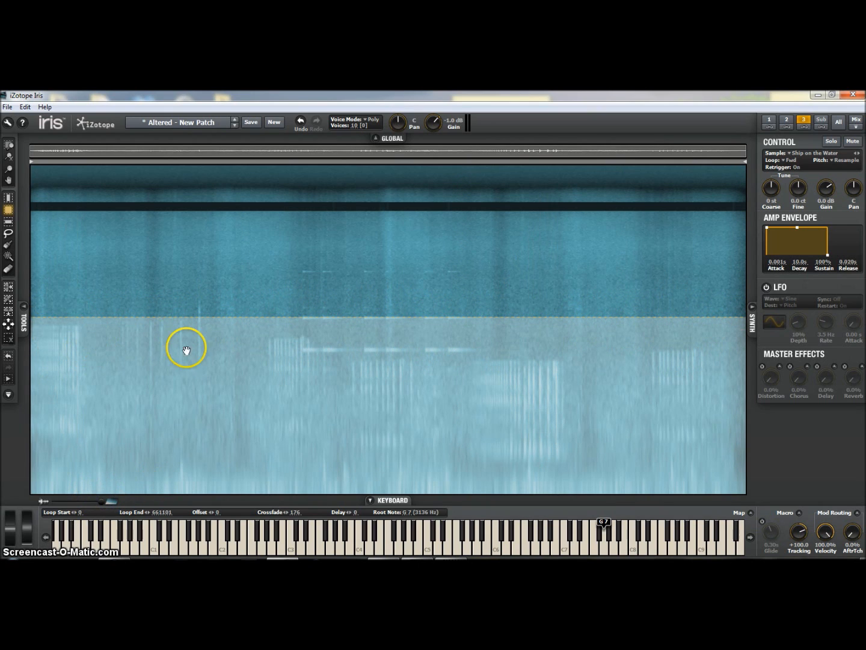
Erase about twenty small round spots scattered throughout the Ship on the Water selection
click(7, 271)
click(79, 373)
click(130, 414)
click(163, 438)
click(229, 461)
click(336, 419)
click(375, 406)
click(530, 349)
click(560, 347)
click(589, 373)
click(621, 398)
click(643, 414)
click(721, 359)
click(622, 399)
click(591, 440)
click(354, 353)
click(211, 360)
click(80, 448)
Turn Retrigger off for Ship on the Water and audition the spotted selection with several keys between C6 and C7
click(214, 539)
click(525, 549)
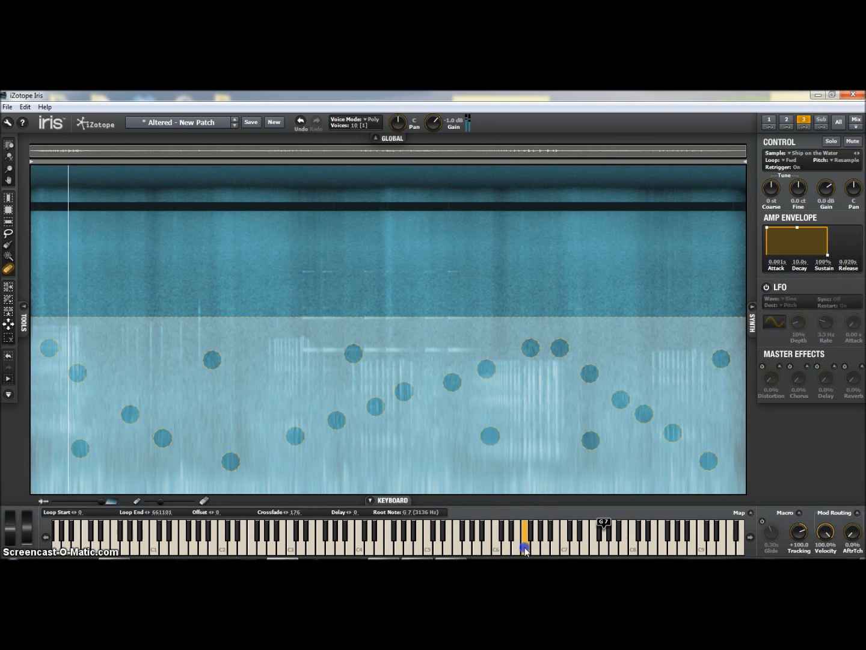
click(530, 537)
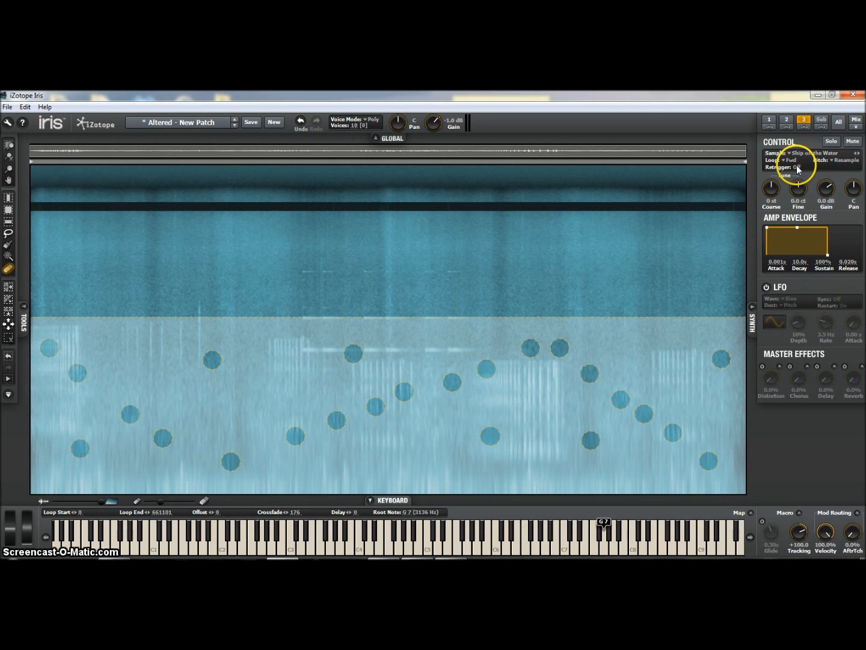
click(536, 545)
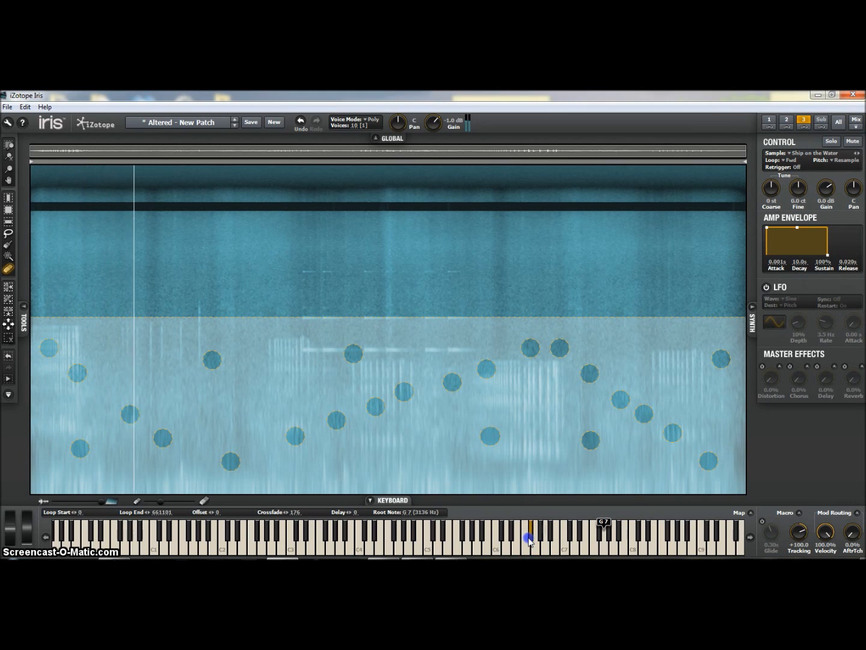
drag(528, 538, 525, 539)
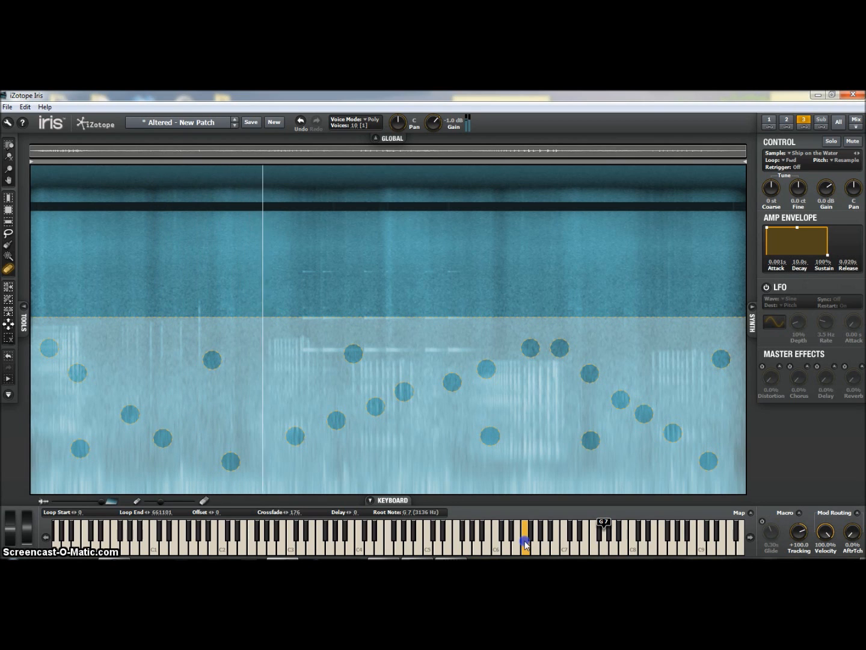
drag(525, 544, 517, 542)
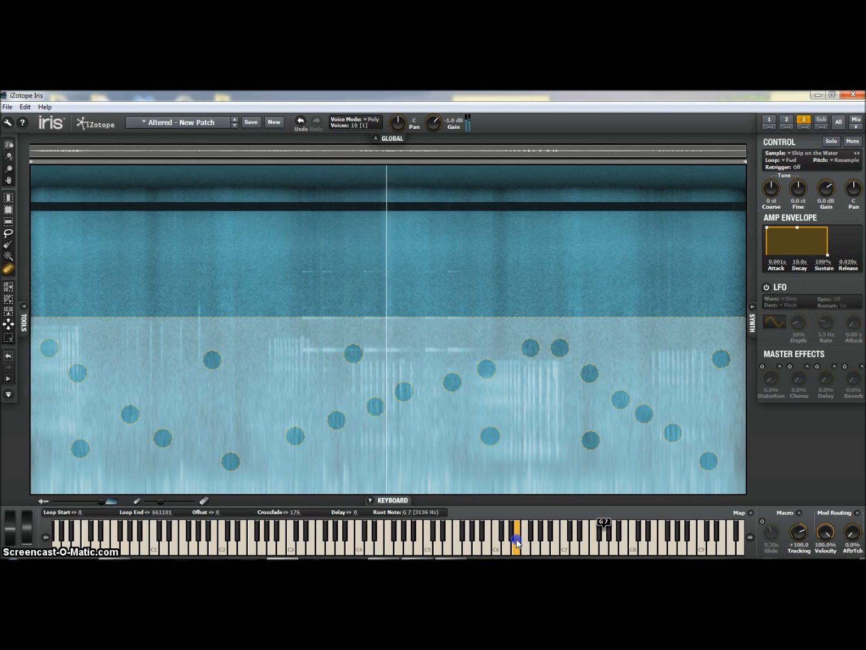
drag(518, 541, 511, 534)
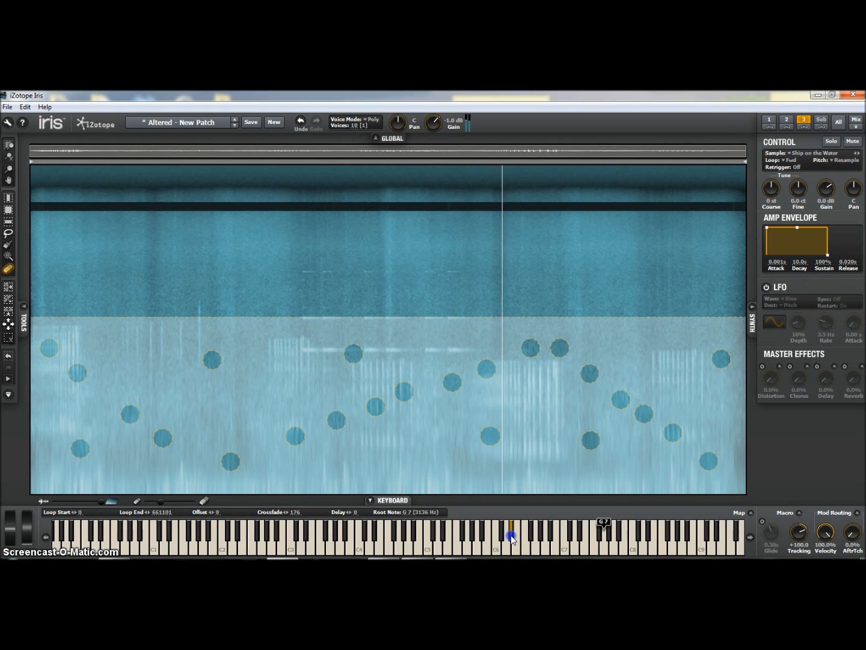
drag(510, 534, 517, 534)
Erase along the selection's upper edge to form a lower, uneven contour across the sample, and audition it with keys below C7
click(422, 344)
click(8, 209)
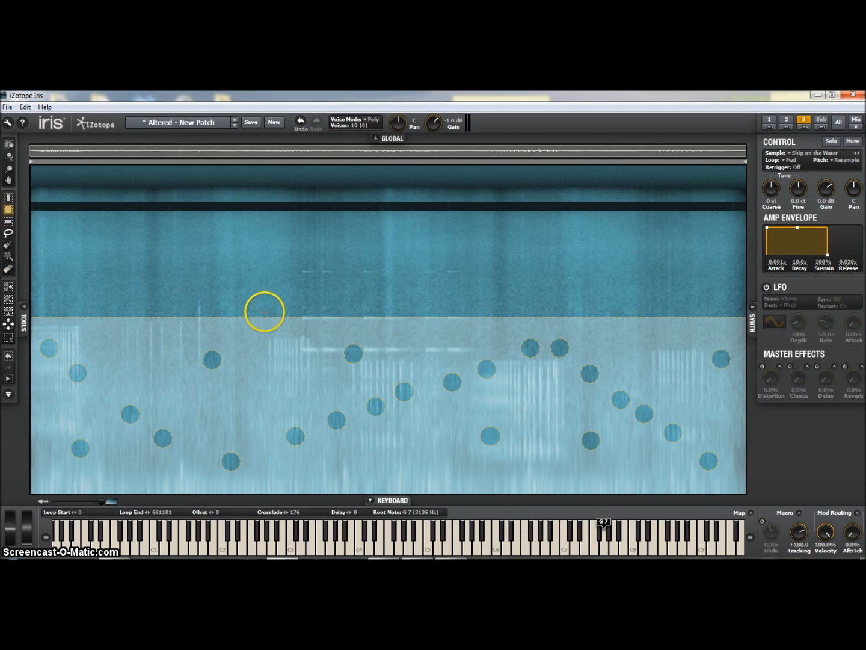
click(40, 322)
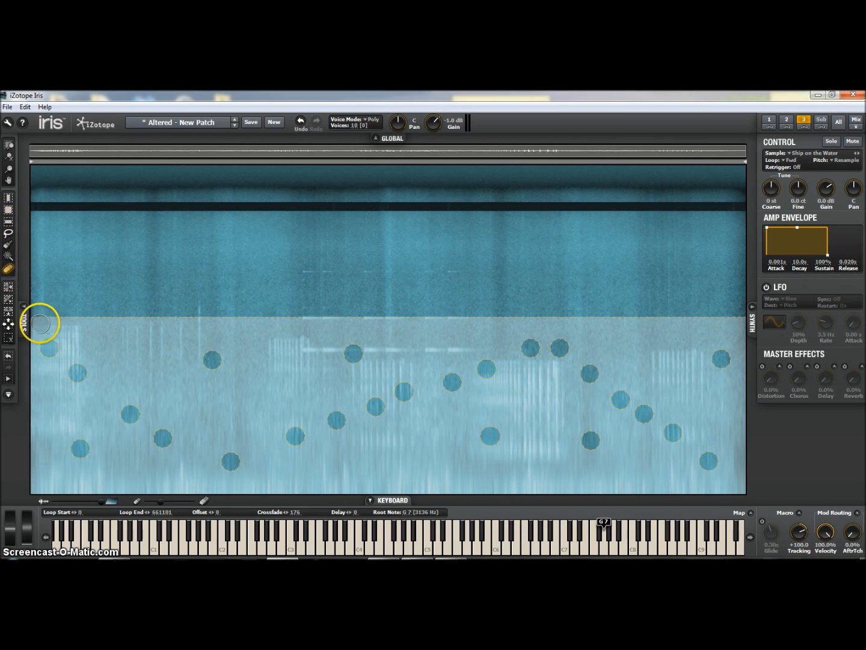
drag(97, 315, 126, 317)
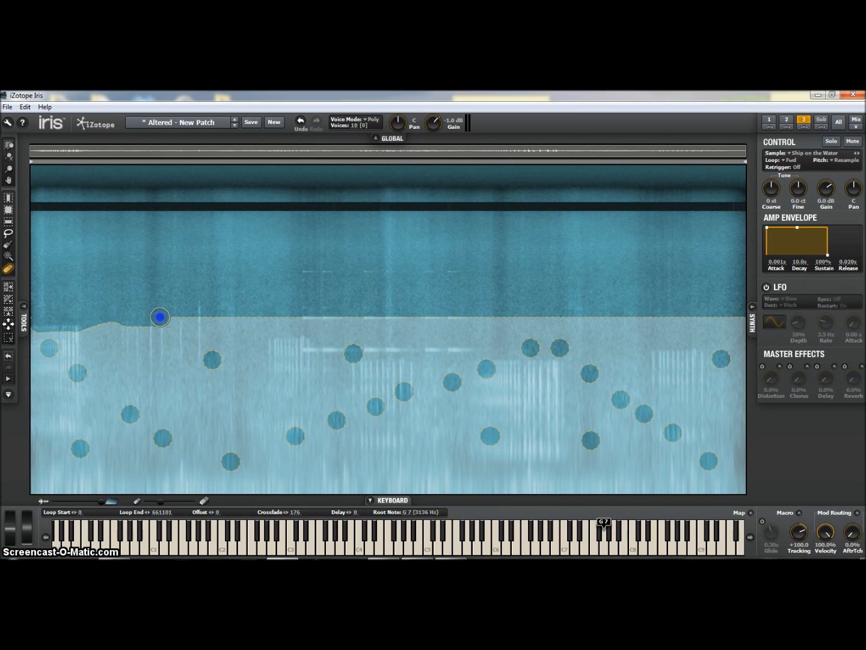
mouse_move(238, 318)
mouse_down()
mouse_move(496, 327)
mouse_move(461, 311)
mouse_up()
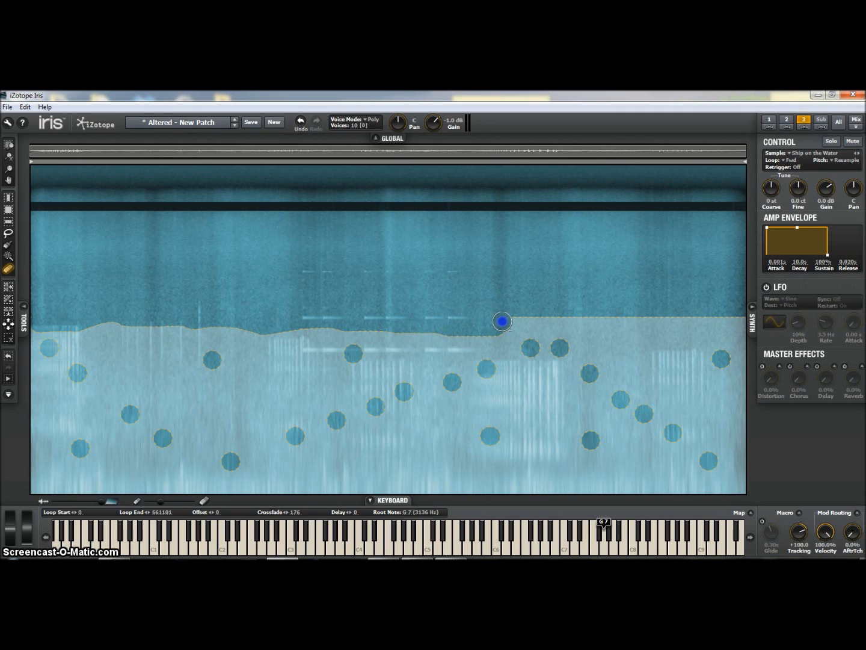
drag(654, 319, 726, 328)
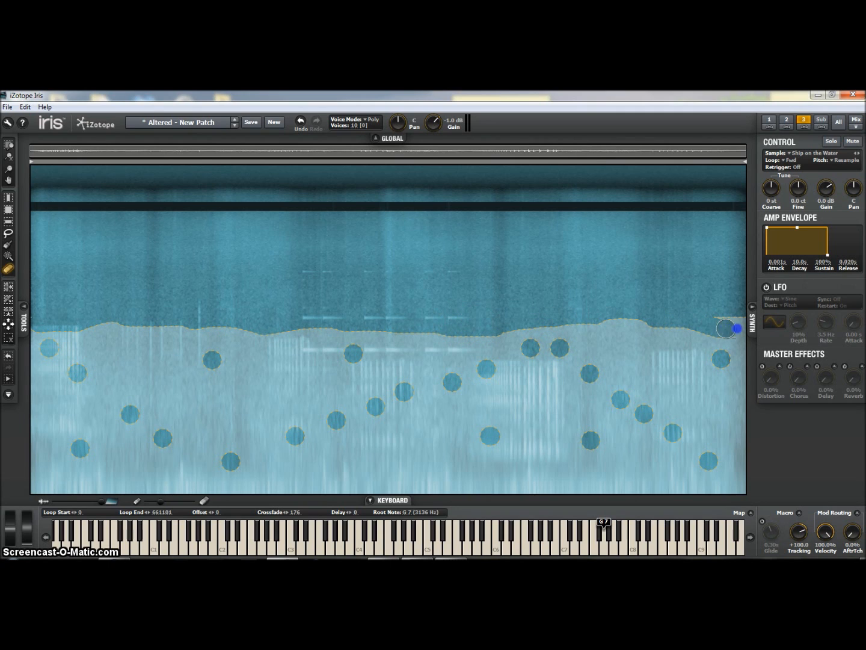
mouse_move(655, 312)
mouse_down()
mouse_move(638, 329)
mouse_move(711, 329)
mouse_up()
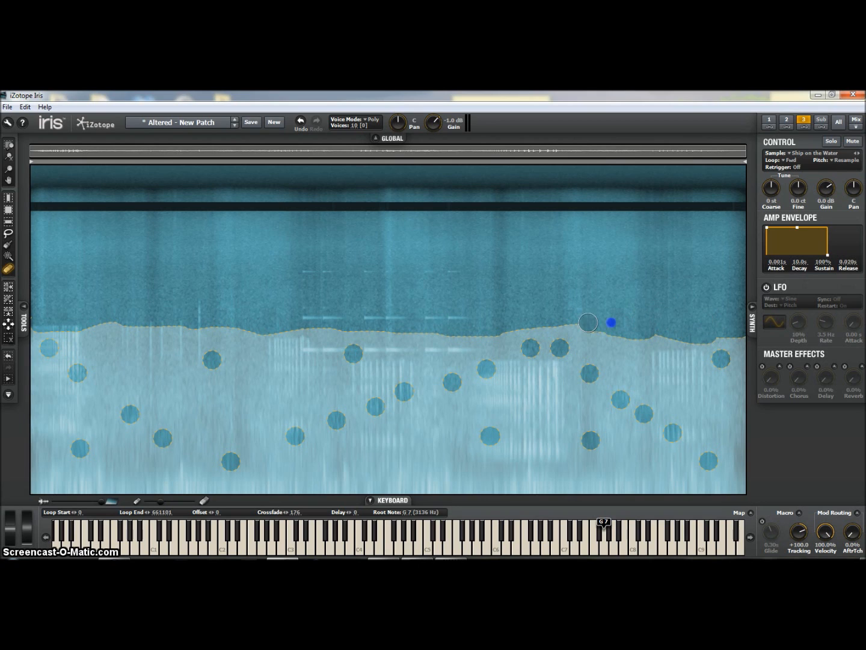
mouse_move(425, 342)
mouse_down()
mouse_move(328, 349)
mouse_move(364, 354)
mouse_up()
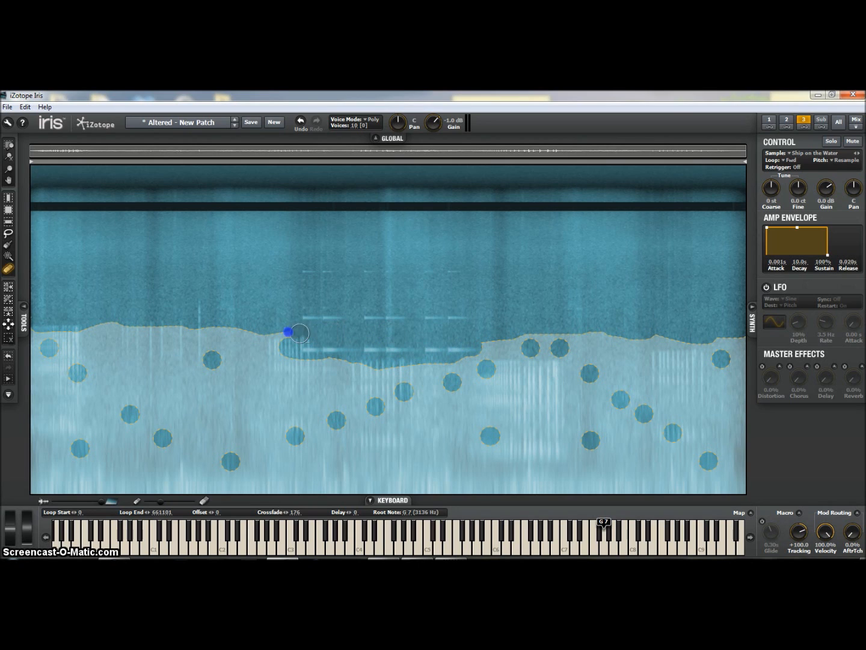
drag(278, 334, 197, 328)
drag(130, 326, 47, 331)
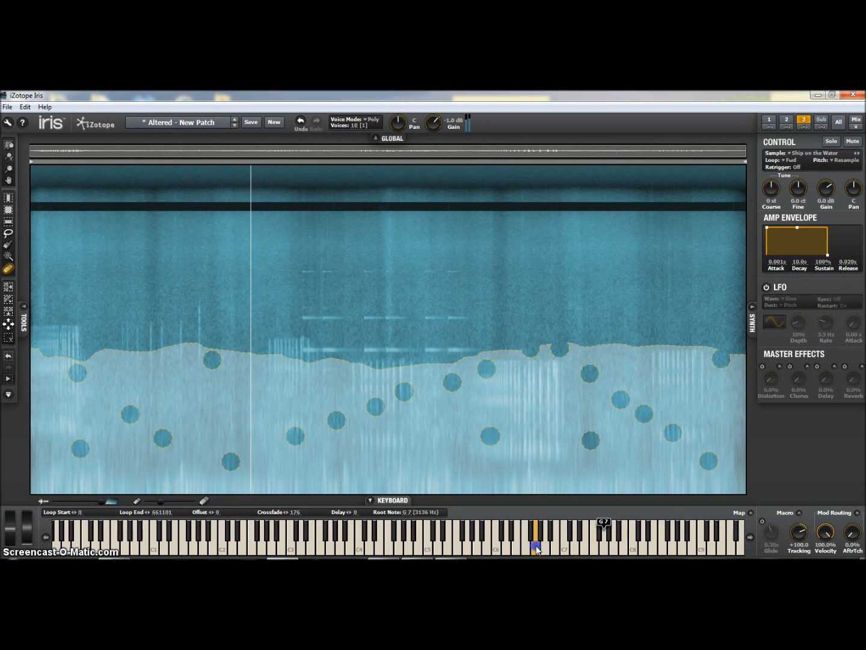
drag(539, 546, 543, 540)
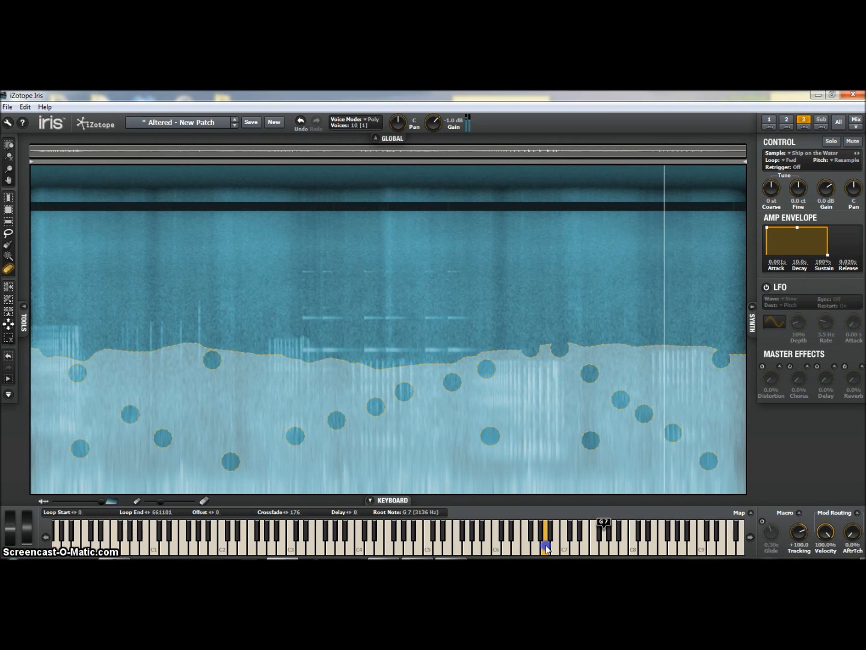
drag(546, 548, 546, 547)
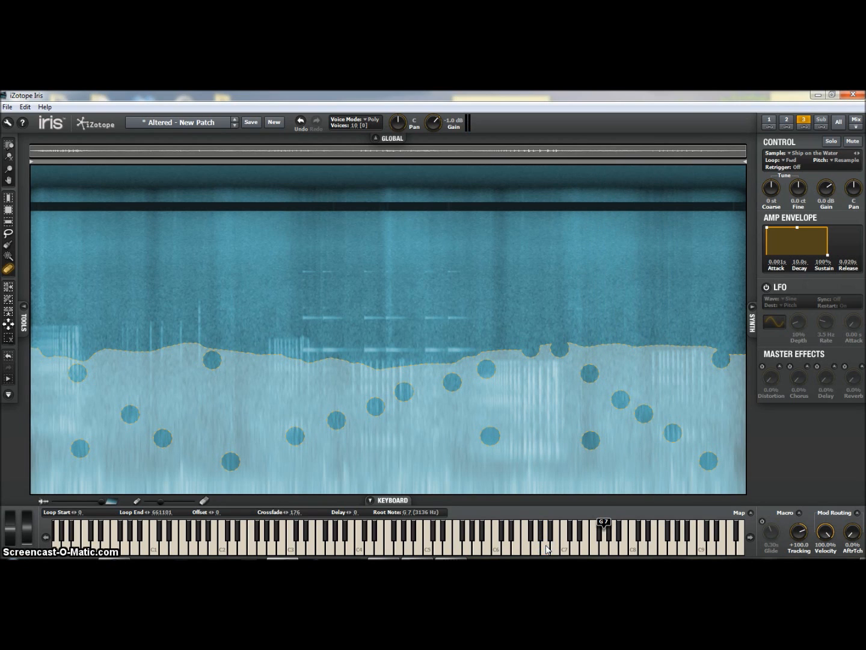
Move the Ship on the Water loop end to 567266 and erase the selection beyond it with a larger eraser
drag(745, 161, 709, 171)
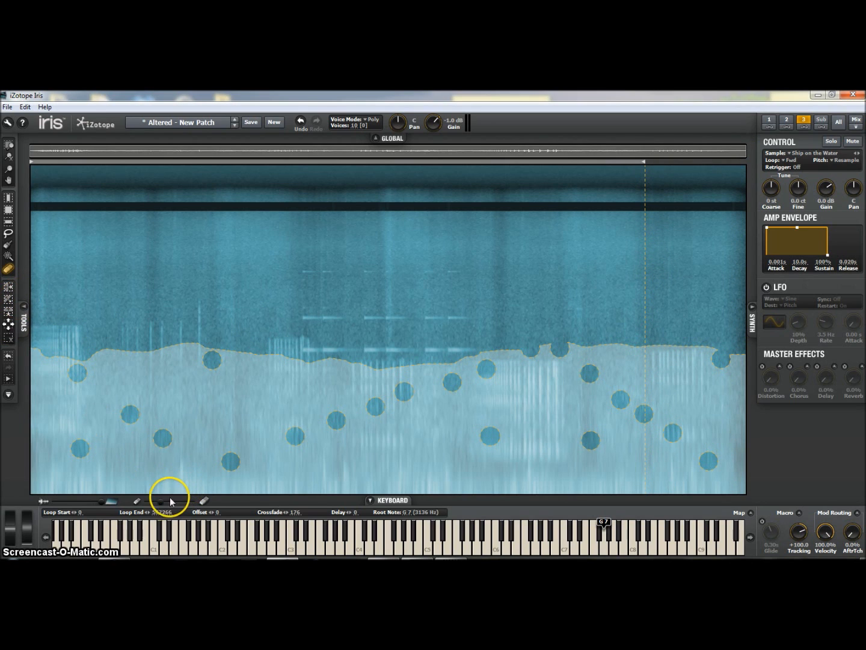
drag(170, 501, 192, 501)
mouse_move(671, 346)
mouse_down()
mouse_move(671, 473)
mouse_move(717, 467)
mouse_move(704, 360)
mouse_move(727, 355)
mouse_move(744, 428)
mouse_move(712, 476)
mouse_move(693, 403)
mouse_up()
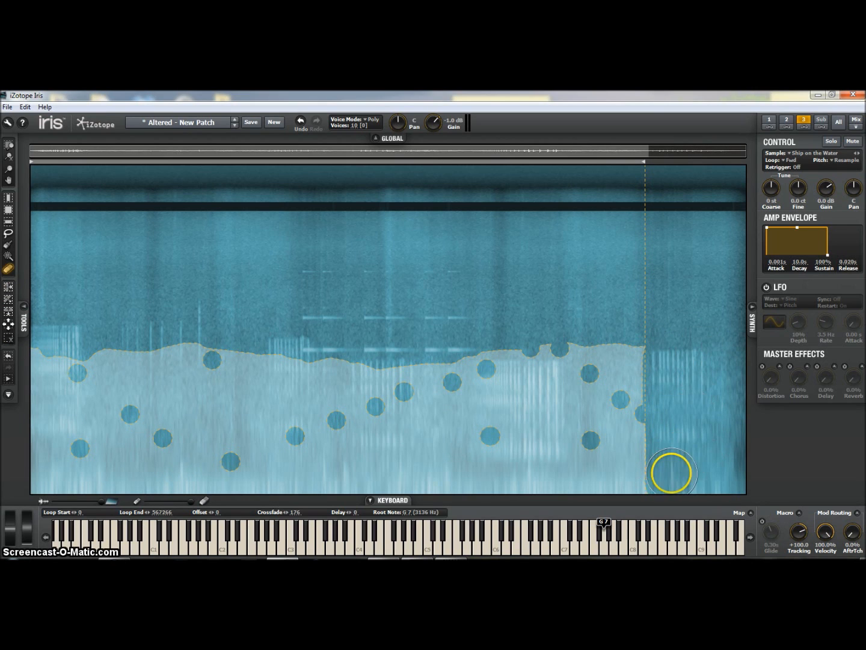
Audition the shortened Ship on the Water loop with a key between C6 and C7, and return to sample slot 1
click(536, 548)
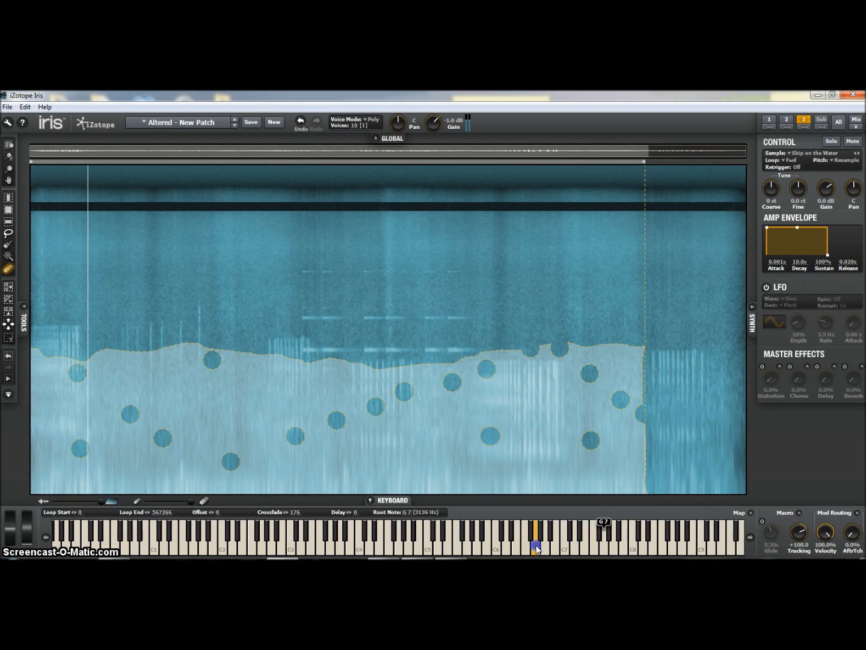
drag(536, 545, 722, 277)
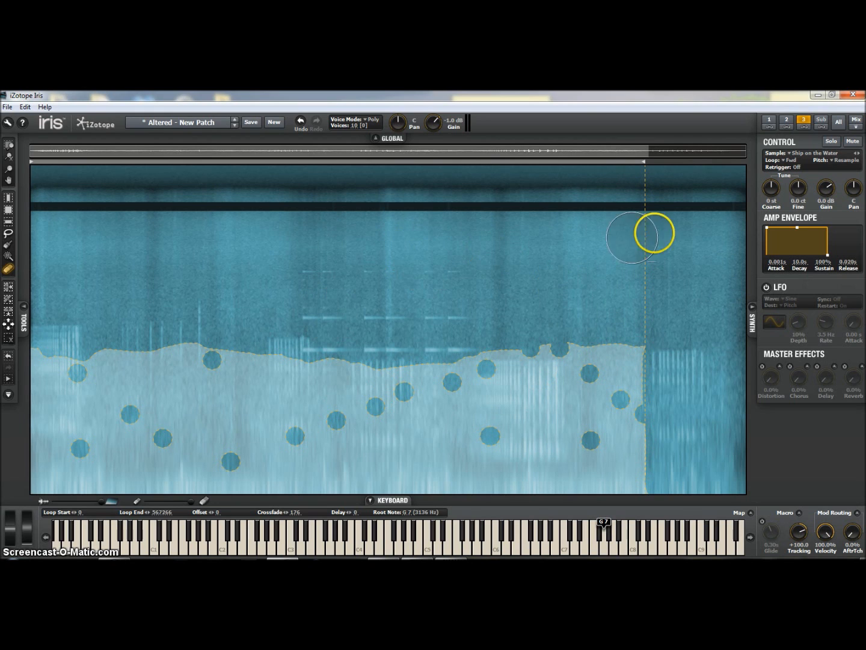
click(770, 121)
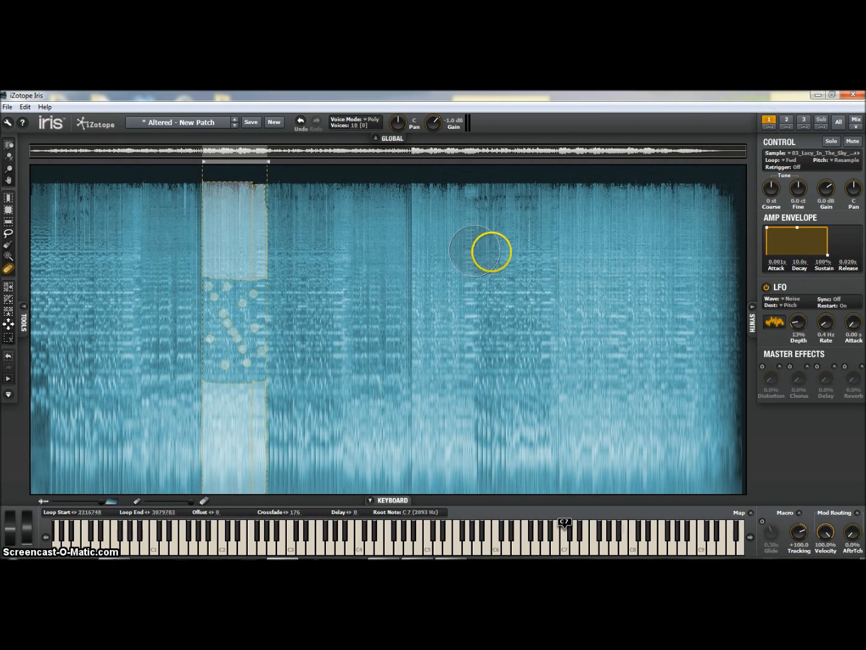